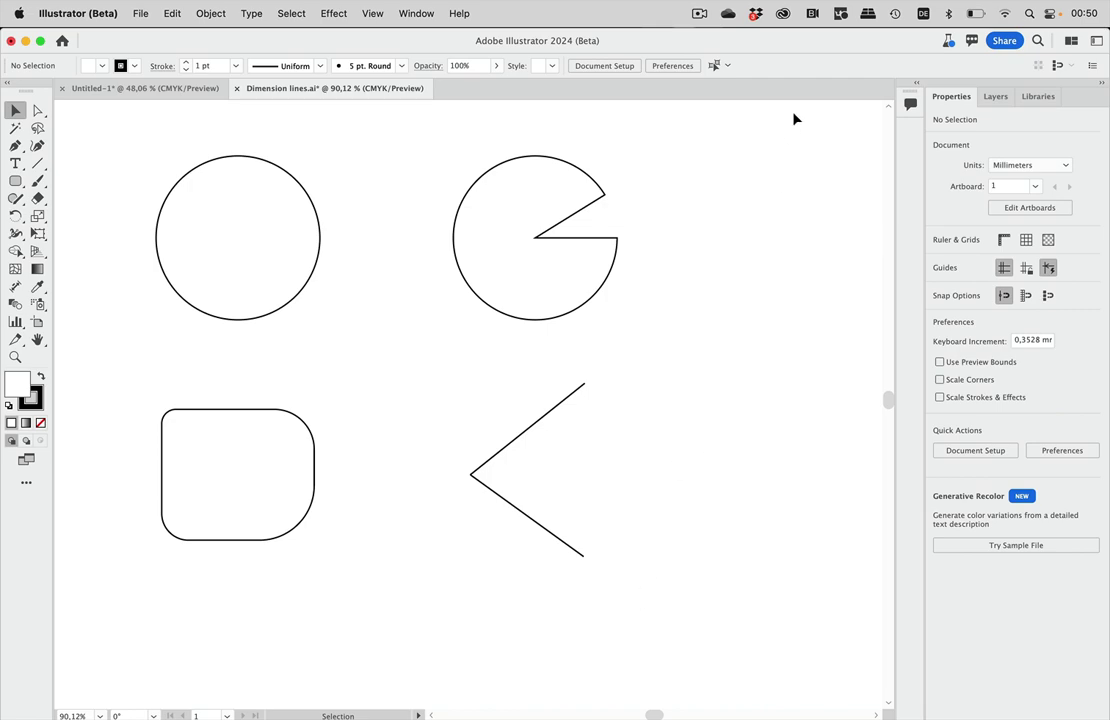
# - Bring up Creative Cloud from the menu bar to view the installed Illustrator beta versions
pyautogui.click(784, 14)
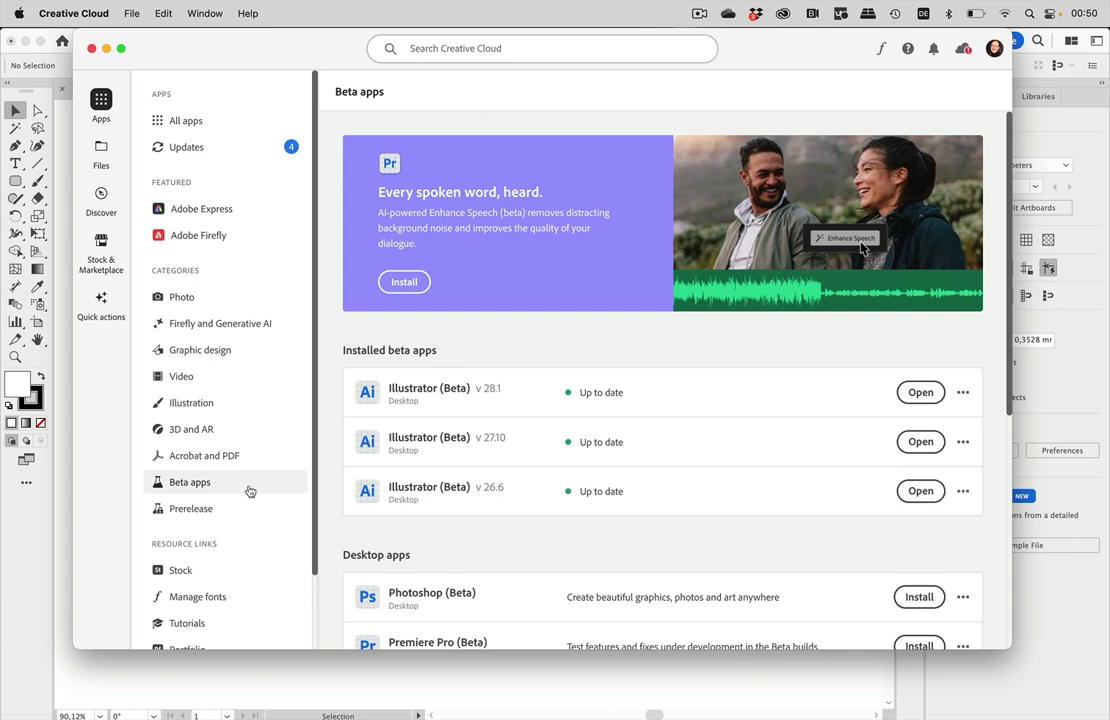
# - Close Creative Cloud and return to the Dimension lines.ai document in Illustrator
pyautogui.click(91, 48)
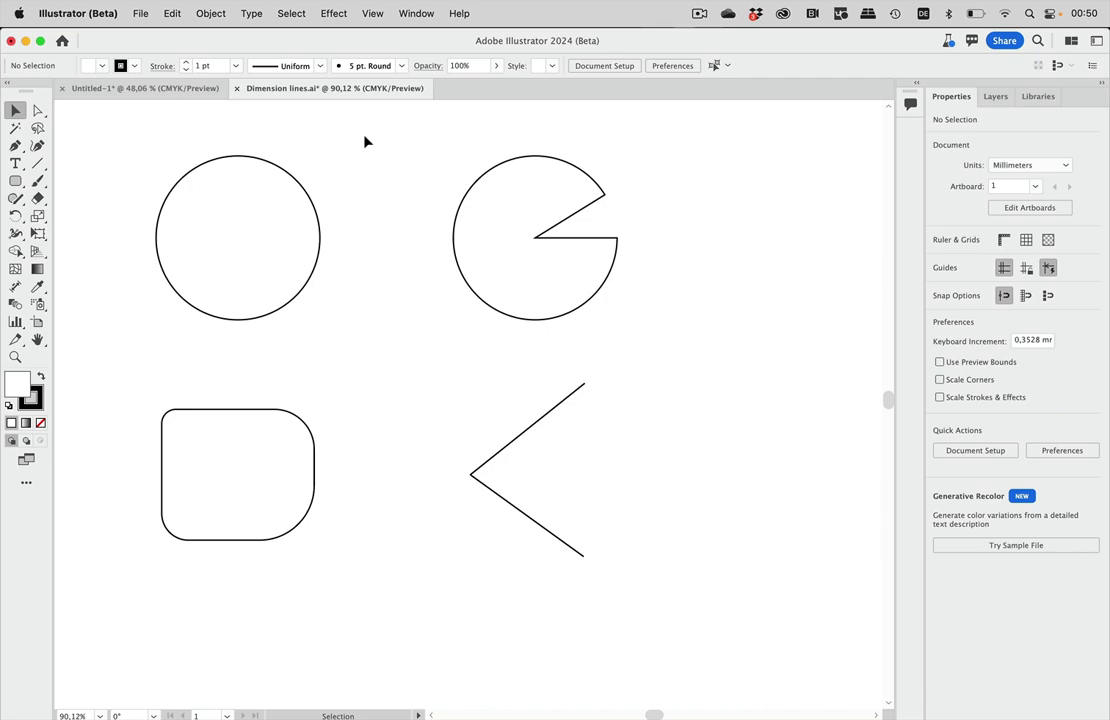
# - After checking each shape, Option-drag a copy of the plain circle beside the V-shaped line
pyautogui.click(293, 178)
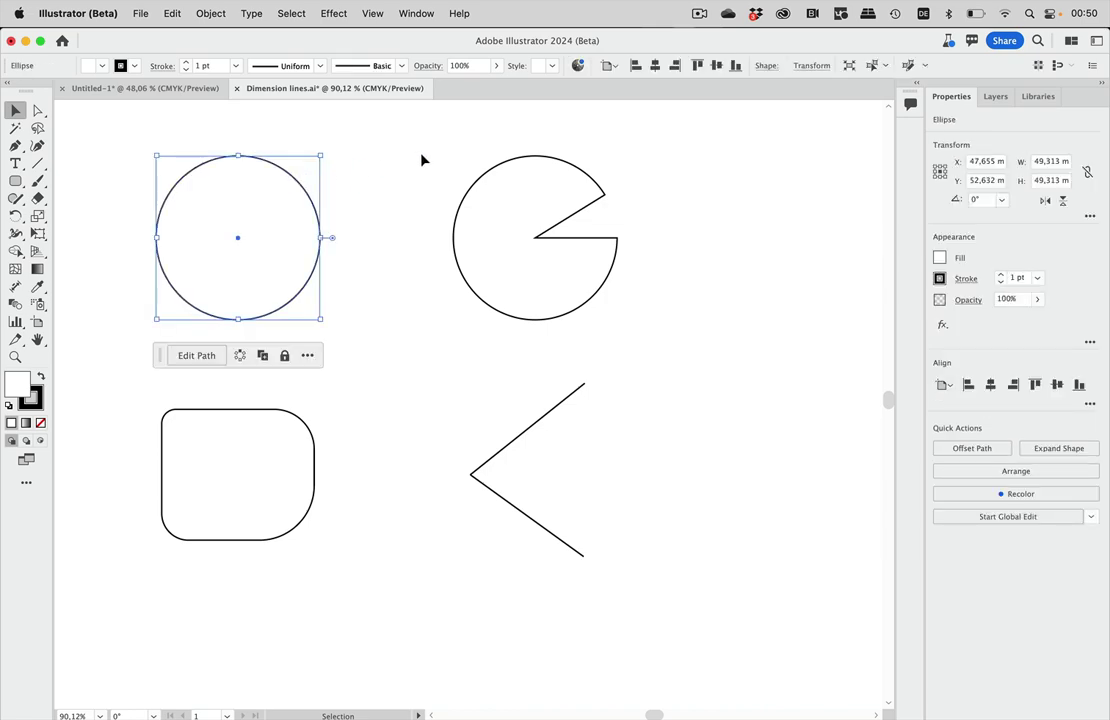
pyautogui.click(543, 161)
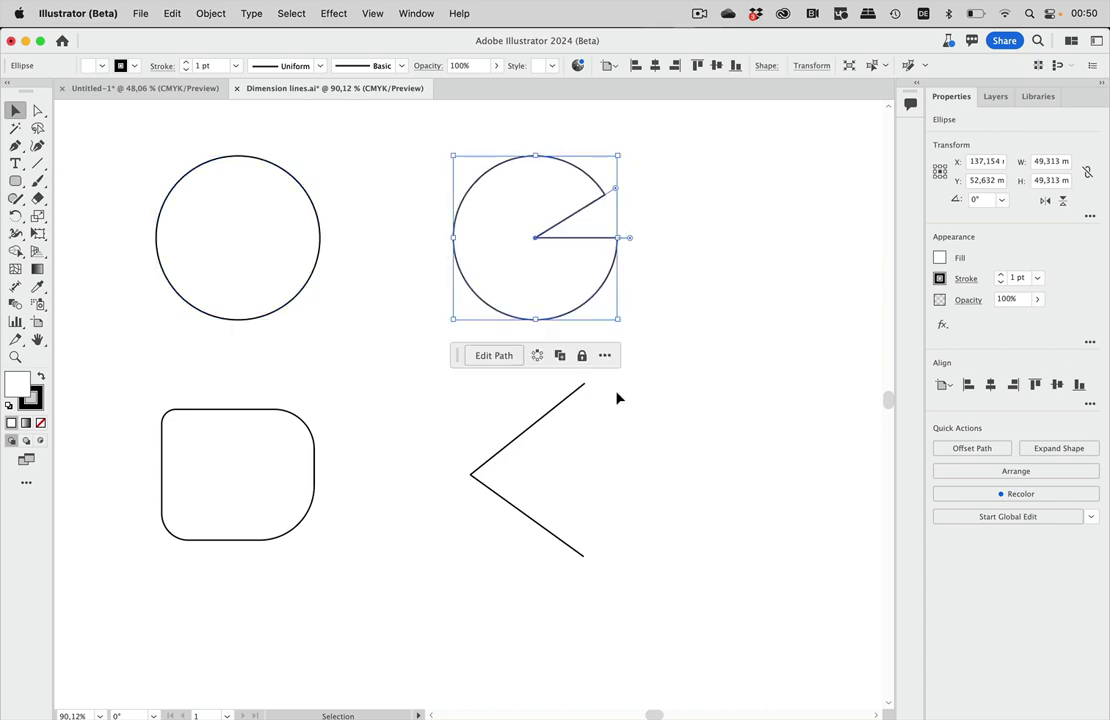
pyautogui.click(315, 472)
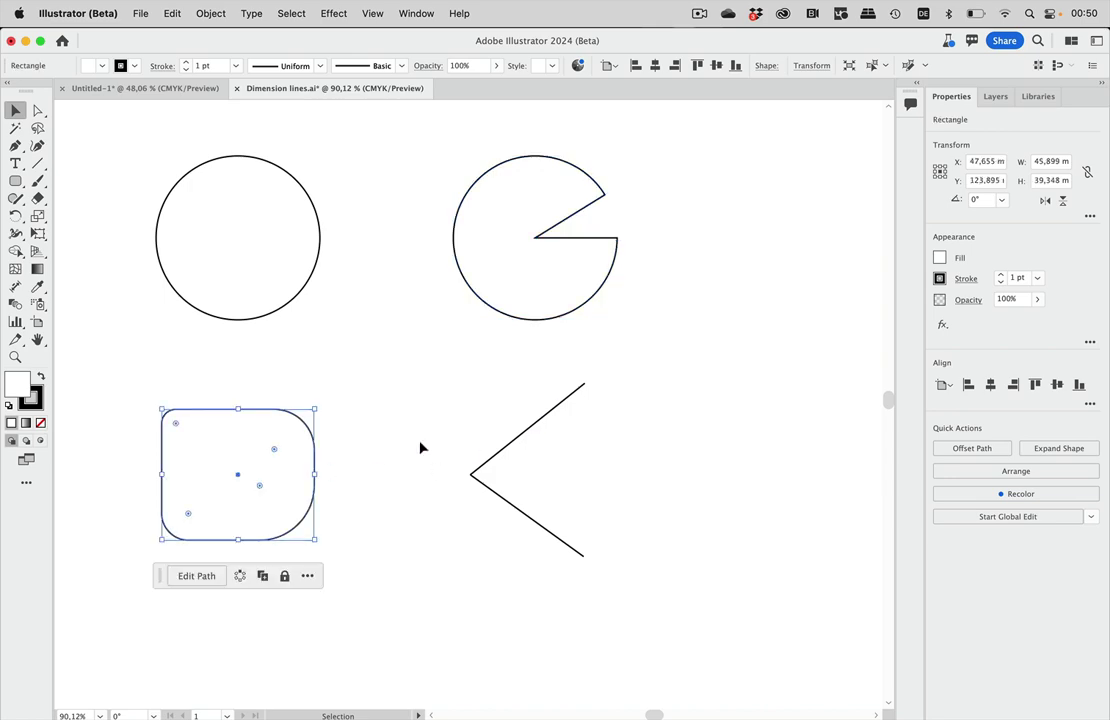
pyautogui.click(521, 437)
pyautogui.keyDown('shift'); pyautogui.click(493, 489); pyautogui.keyUp('shift')
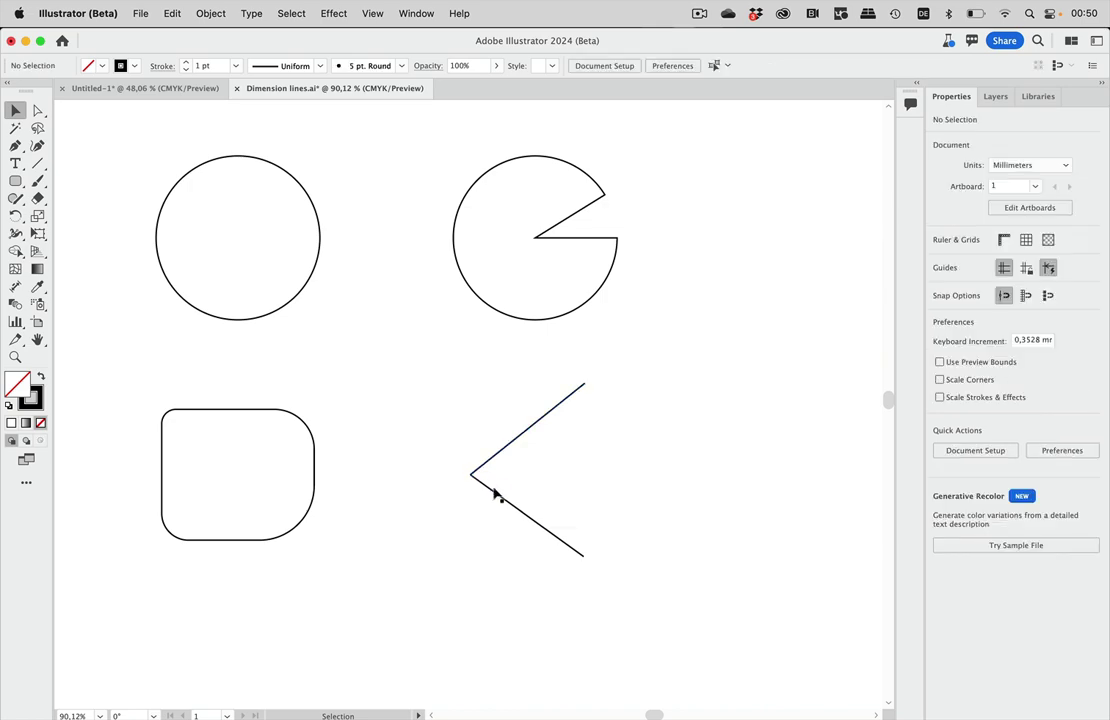
pyautogui.click(493, 490)
pyautogui.click(404, 395)
pyautogui.moveTo(307, 296); pyautogui.dragTo(818, 498)
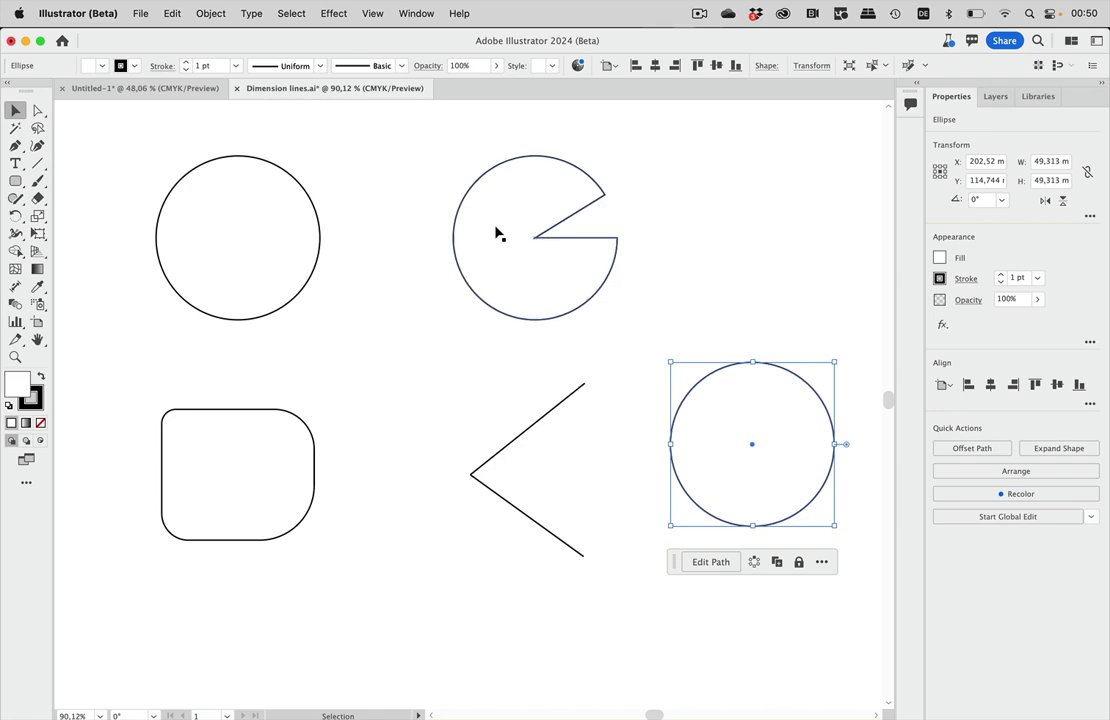
# - Expand the lower-right circle copy into a plain path via Object > Shape > Expand Shape
pyautogui.click(210, 14)
pyautogui.moveTo(238, 404)
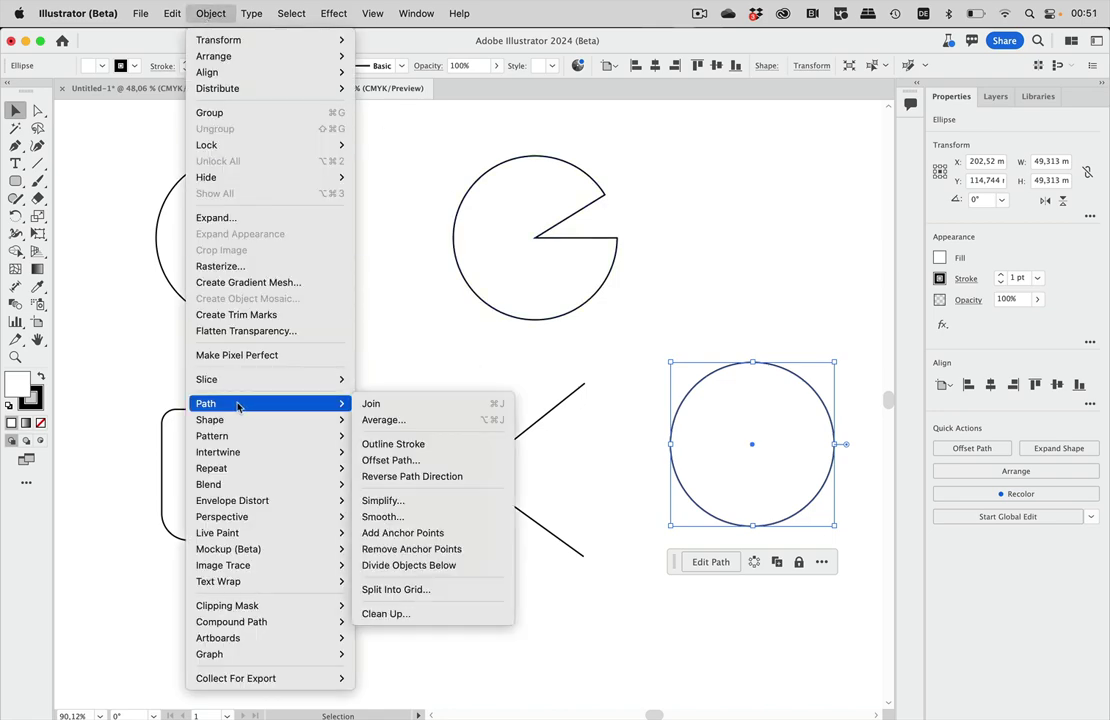
pyautogui.moveTo(285, 420)
pyautogui.click(385, 436)
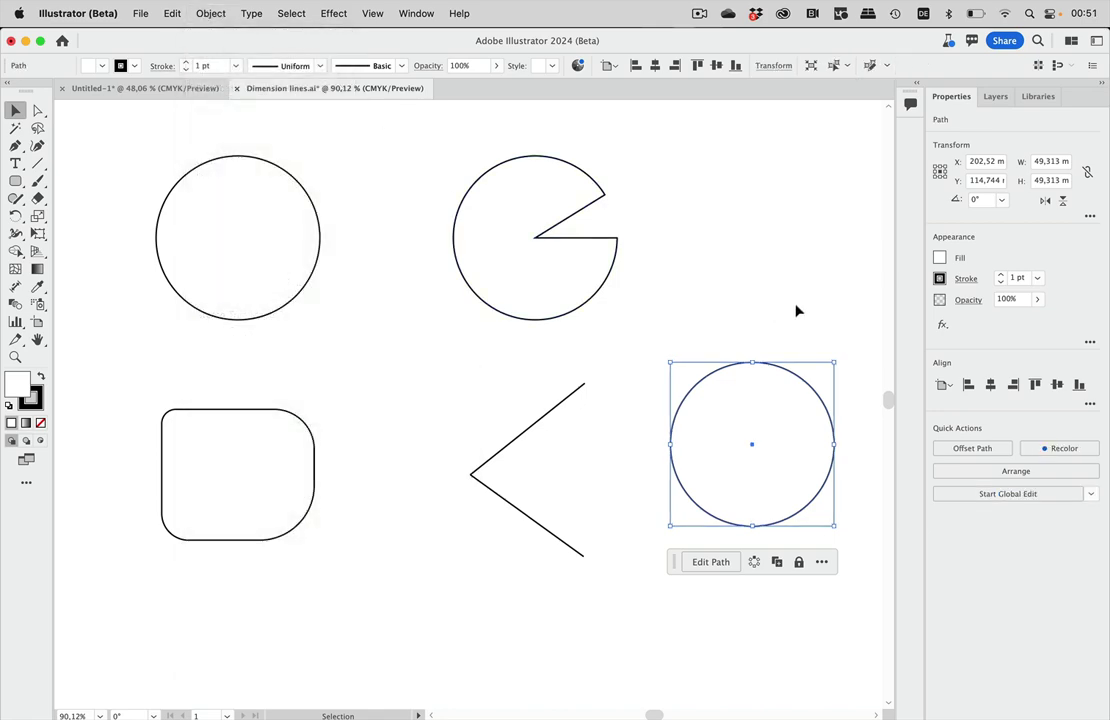
pyautogui.click(793, 357)
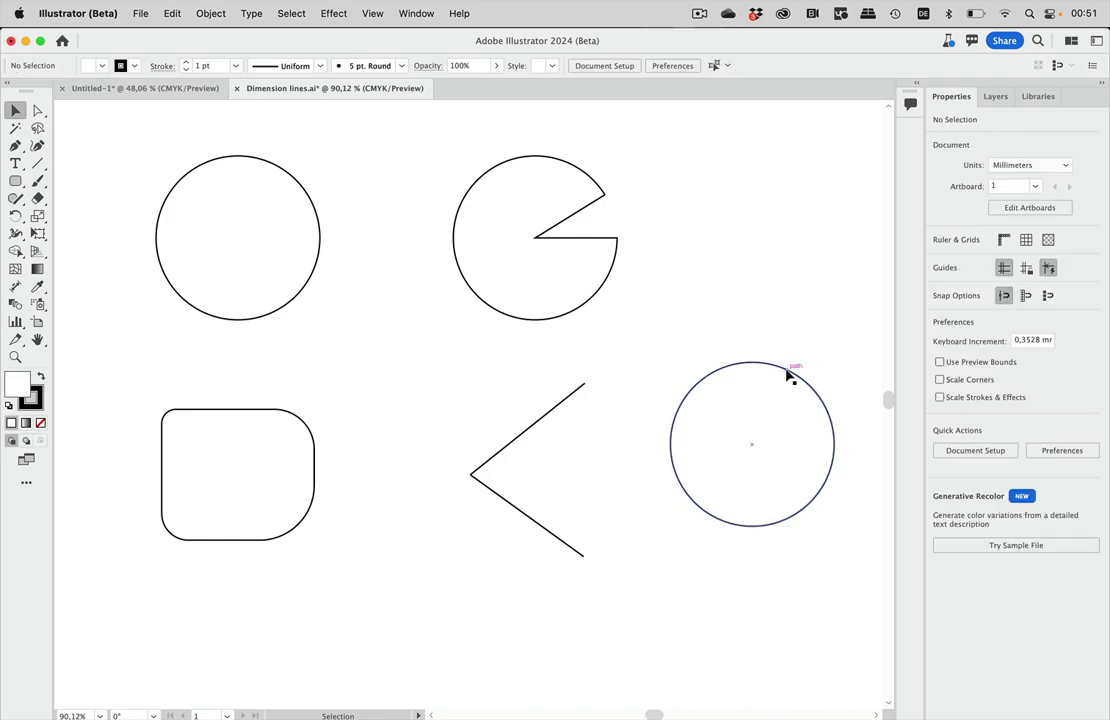
pyautogui.click(750, 367)
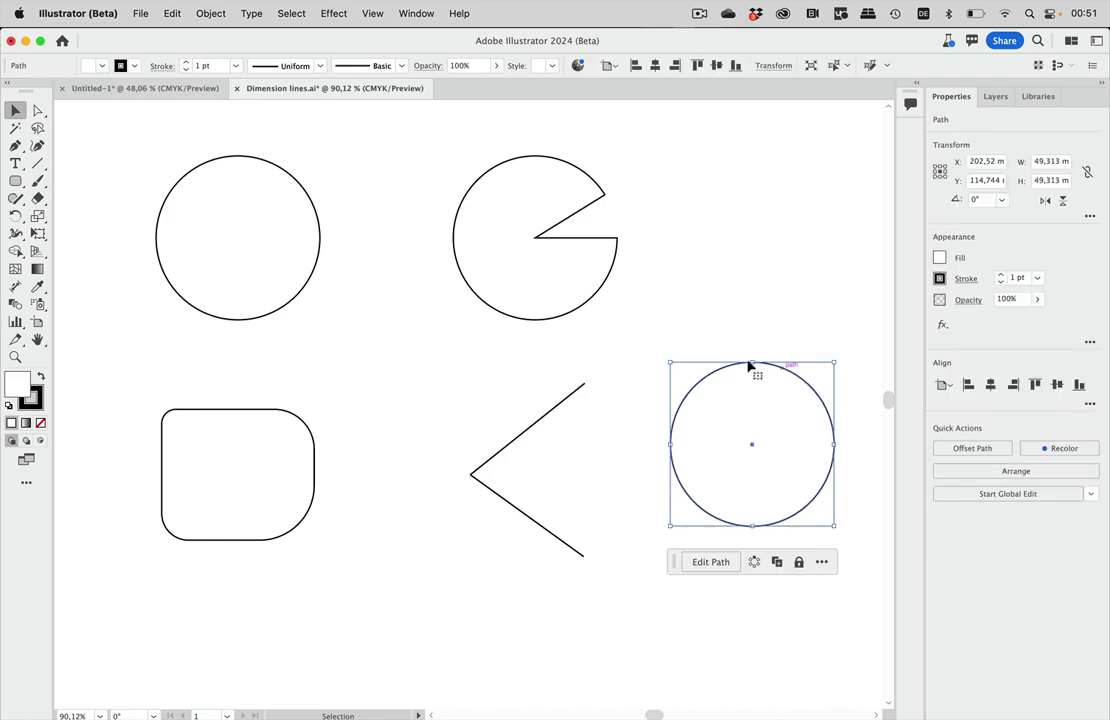
# - Copy the top-left circle to the upper right and squash it into a flat ellipse
pyautogui.click(309, 285)
pyautogui.click(371, 294)
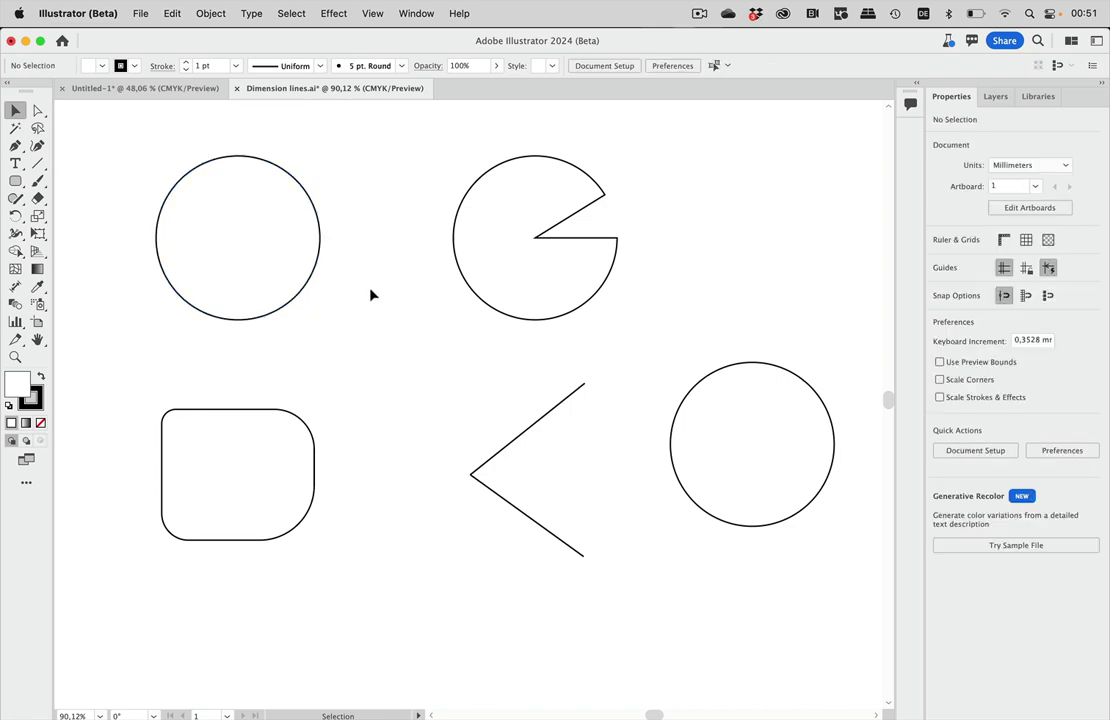
pyautogui.moveTo(312, 282); pyautogui.dragTo(833, 269)
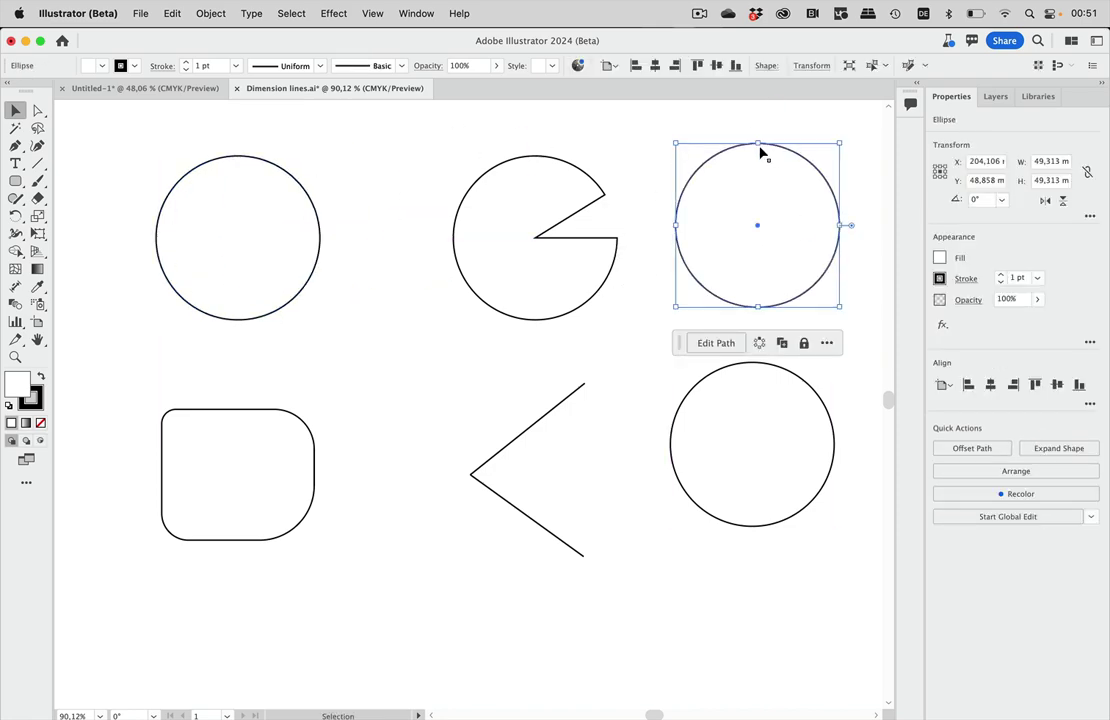
pyautogui.moveTo(758, 143); pyautogui.dragTo(797, 183)
pyautogui.click(788, 170)
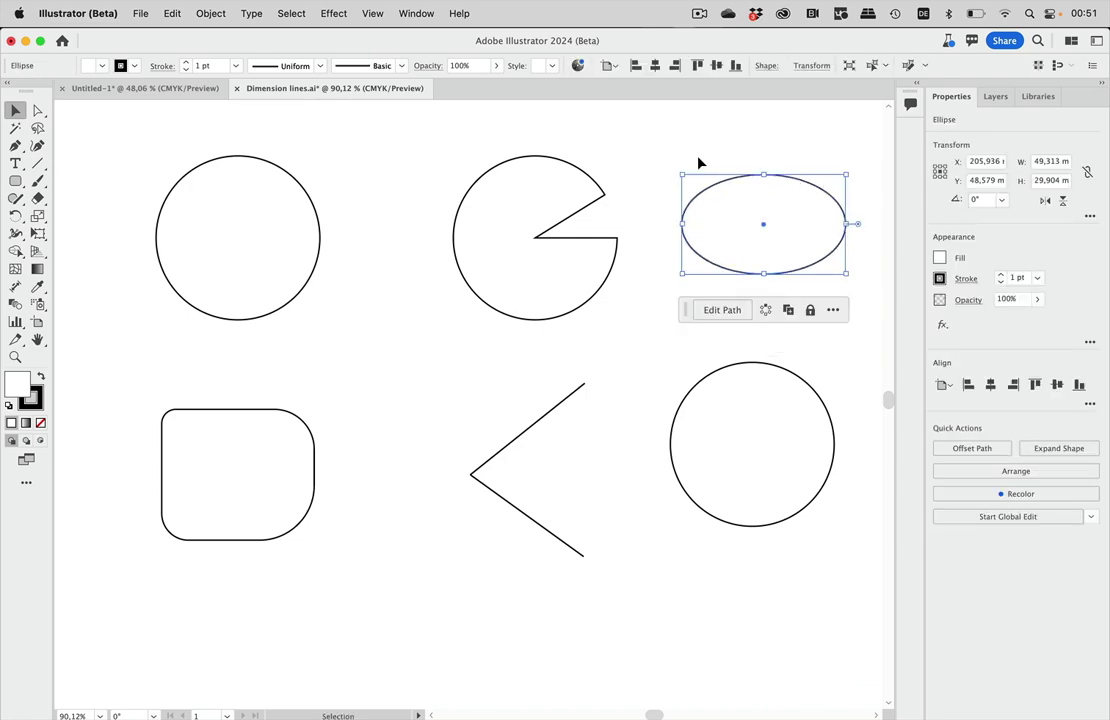
pyautogui.click(360, 370)
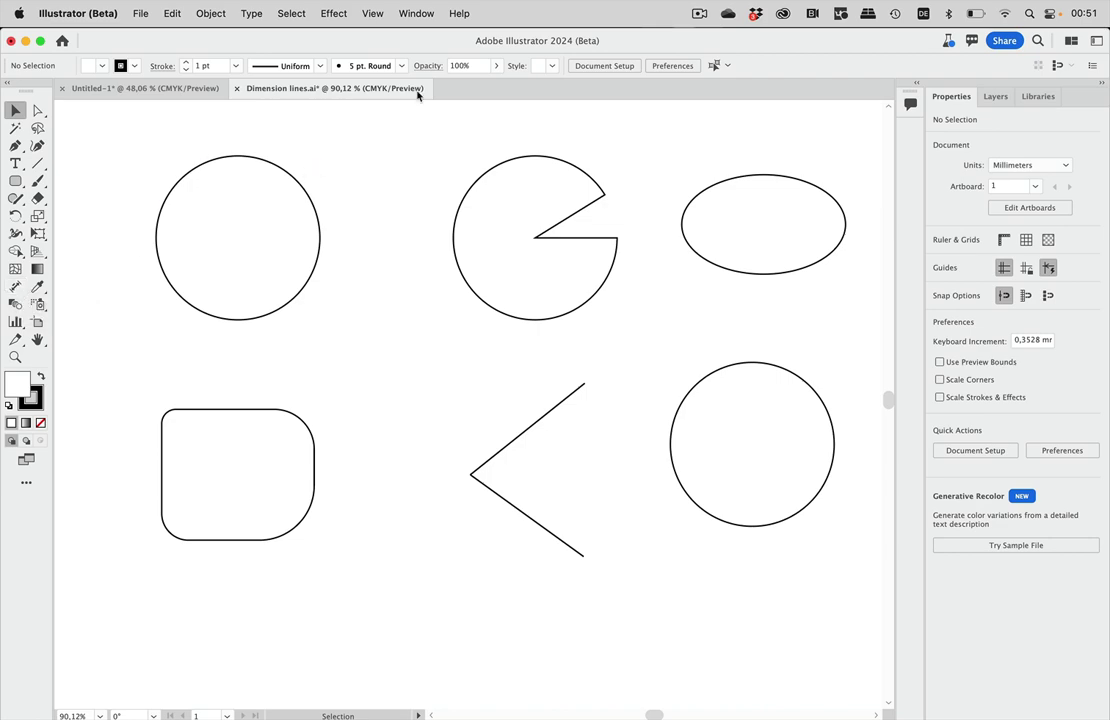
pyautogui.click(412, 14)
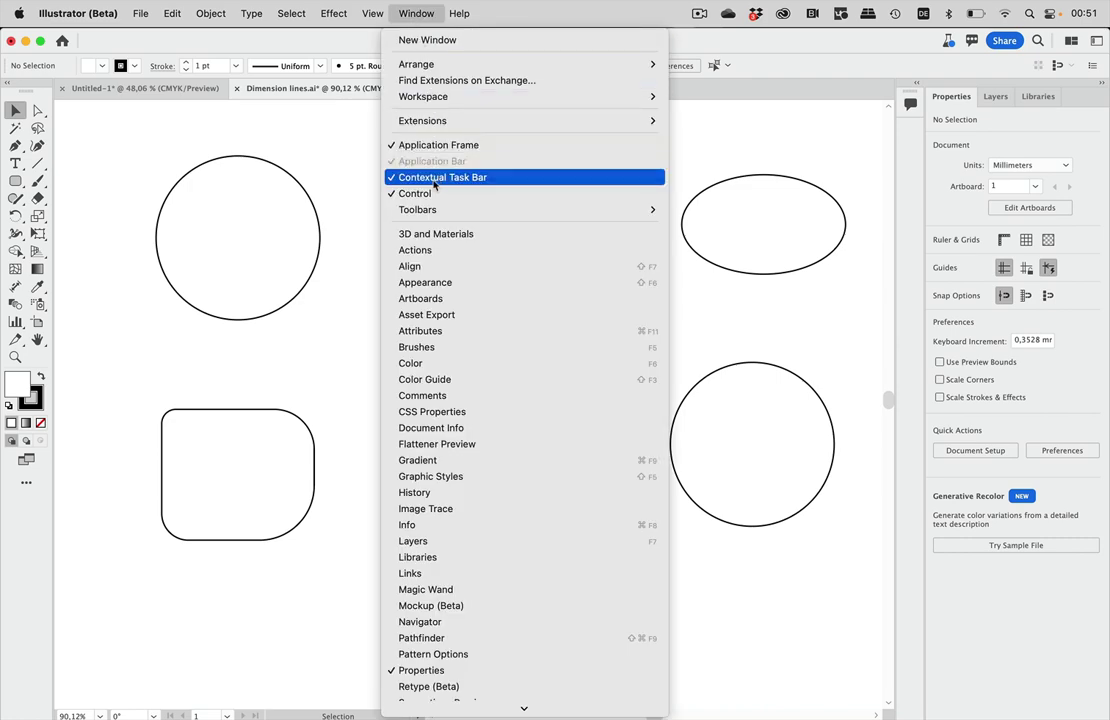
pyautogui.moveTo(436, 209)
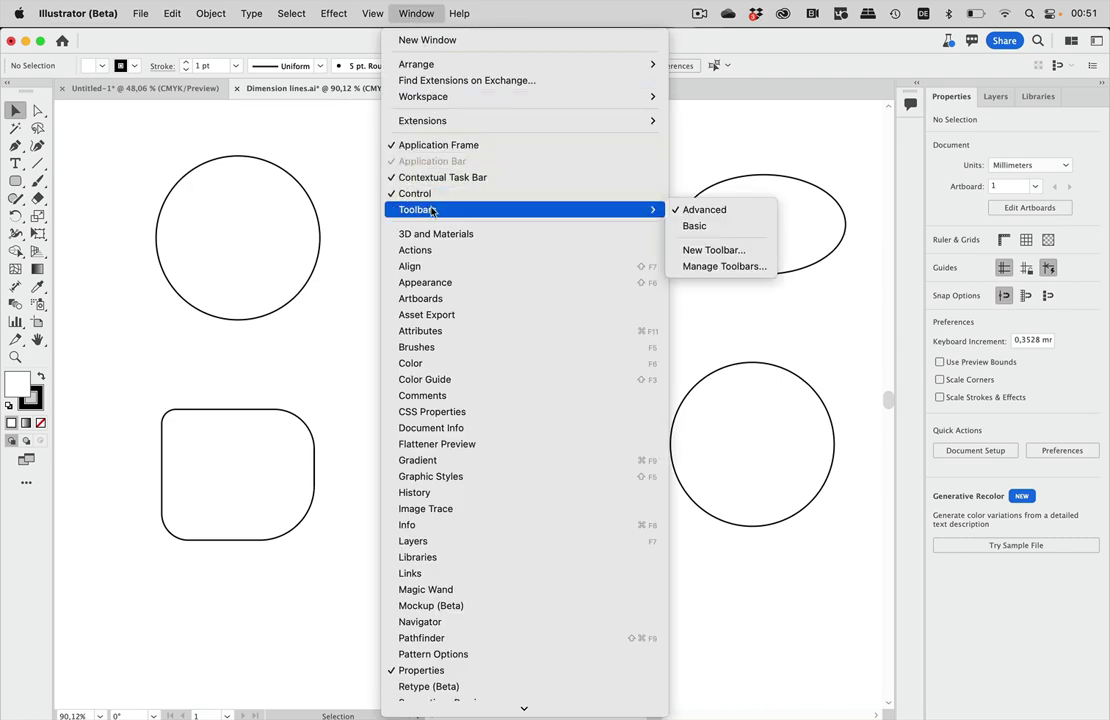
pyautogui.click(697, 227)
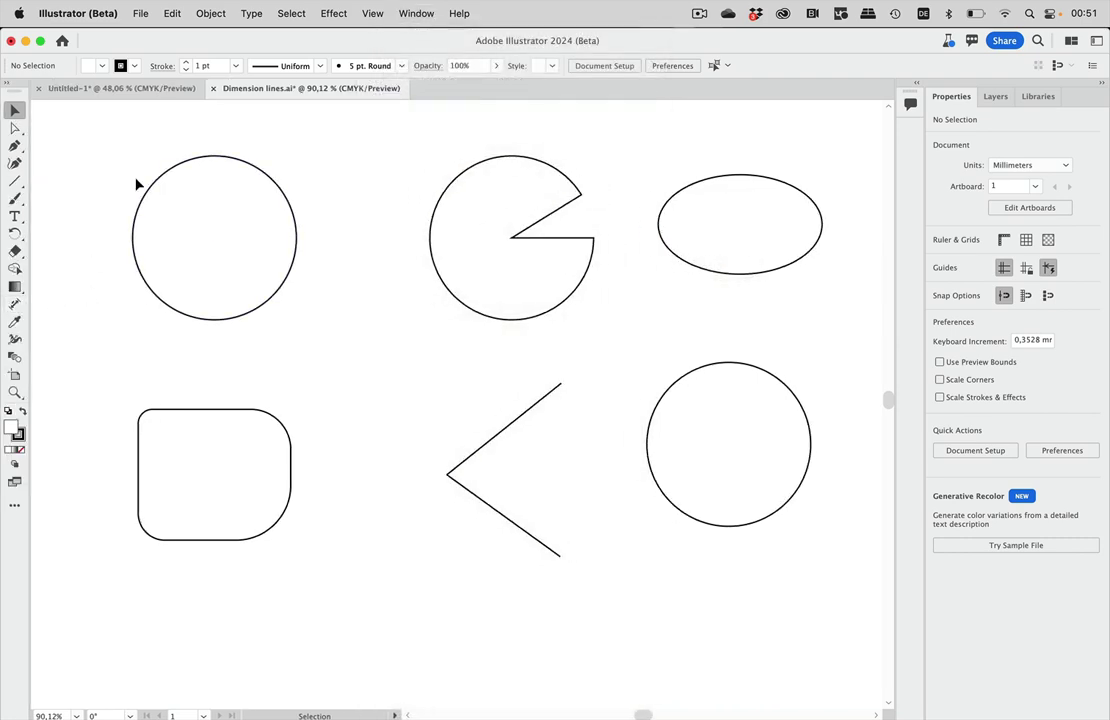
pyautogui.click(414, 13)
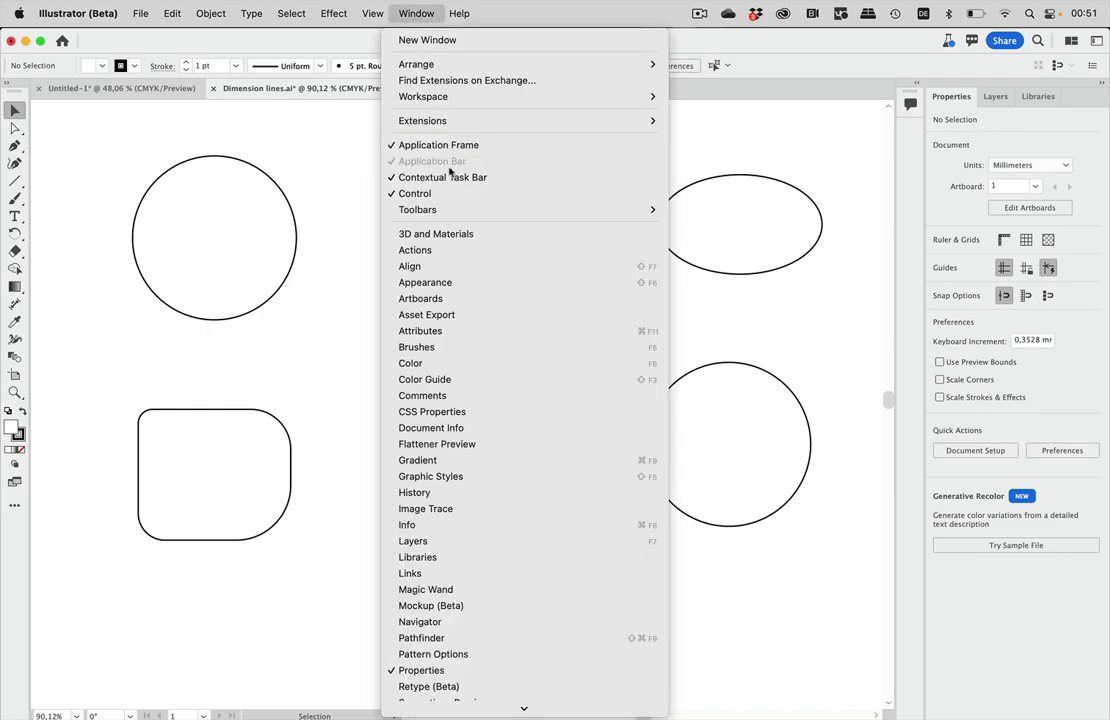
pyautogui.moveTo(453, 209)
pyautogui.click(717, 211)
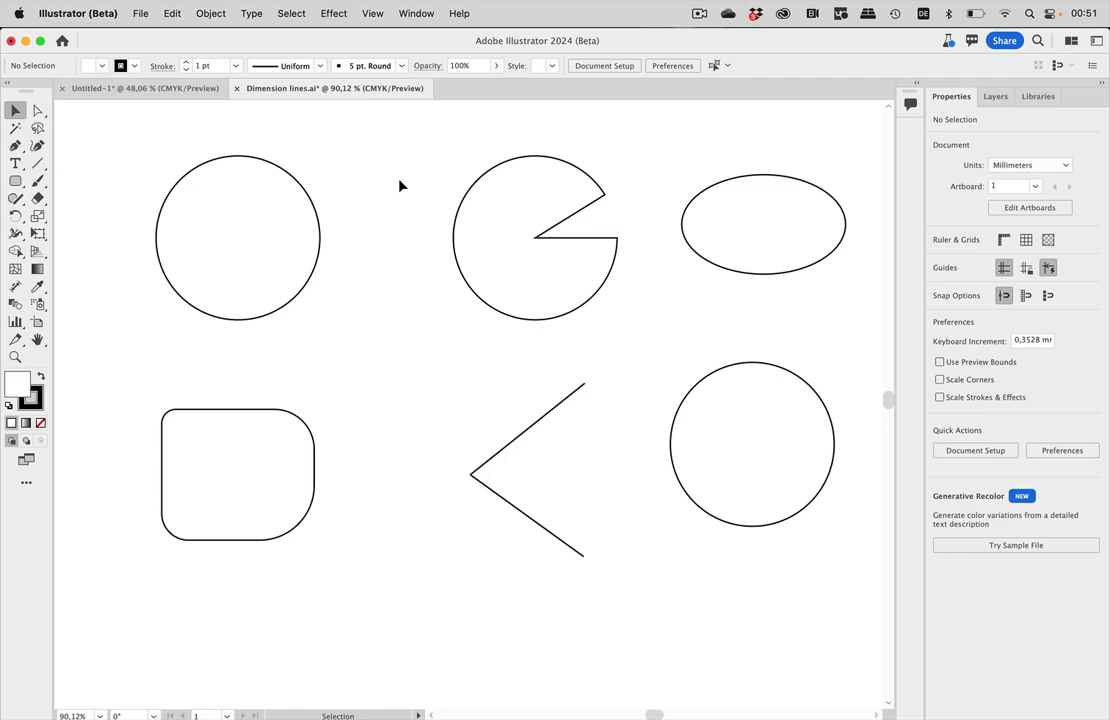
# - Select the top-left circle, then activate the Dimension Tool from the toolbar
pyautogui.click(17, 289)
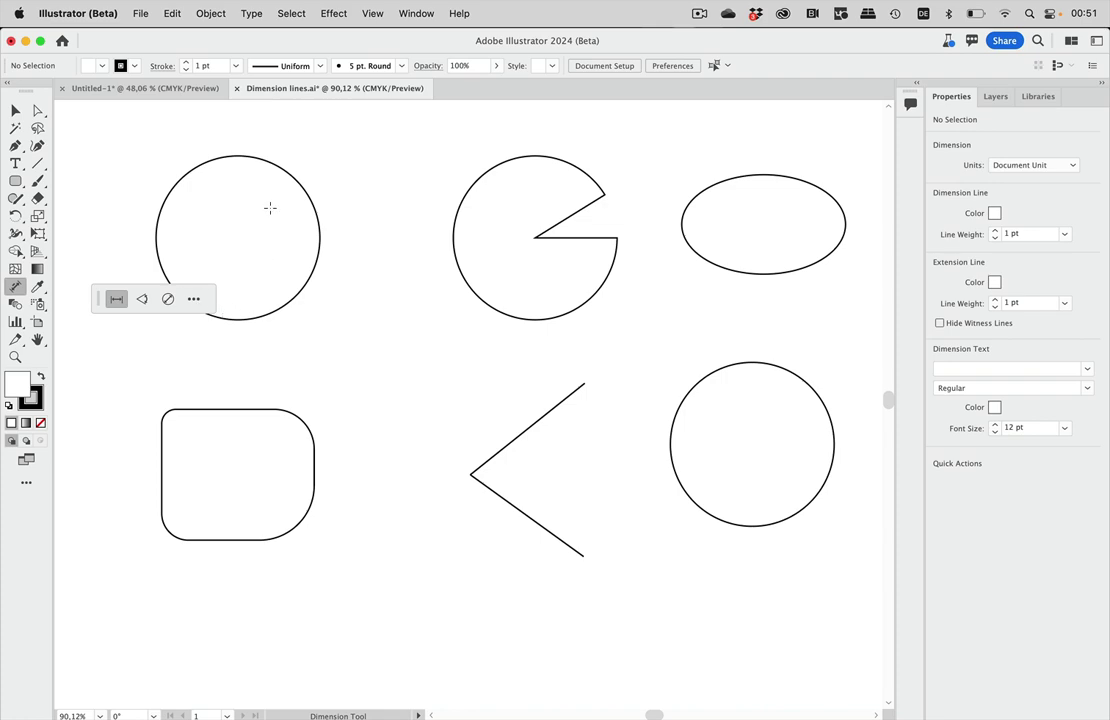
pyautogui.click(15, 111)
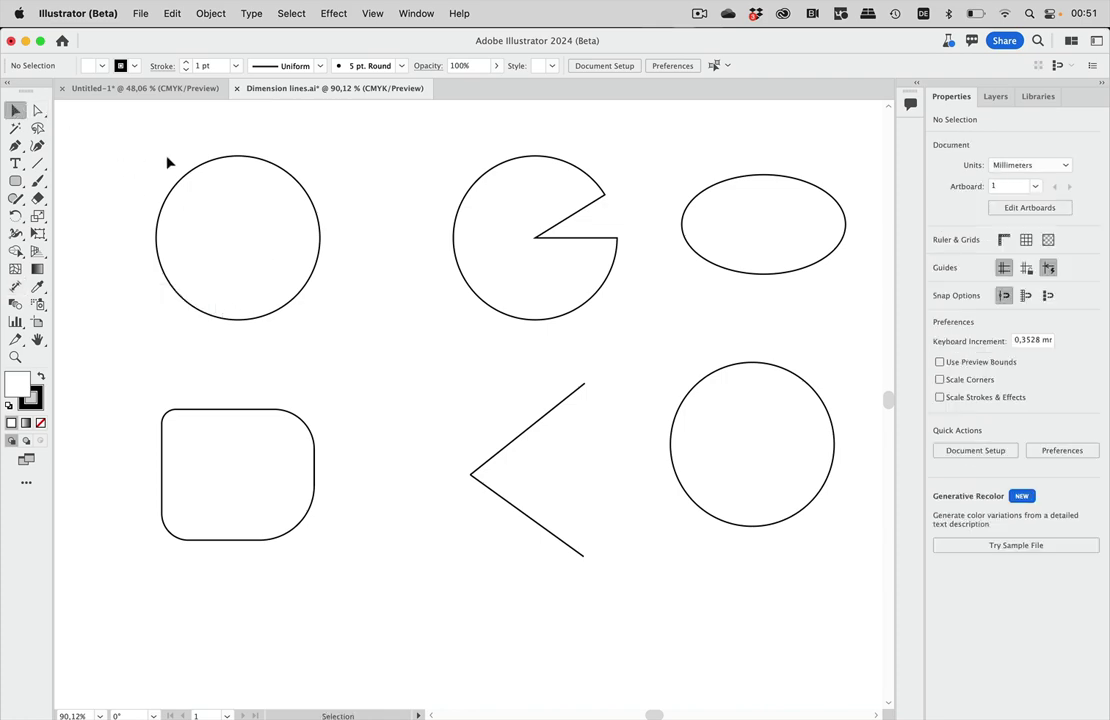
pyautogui.click(184, 176)
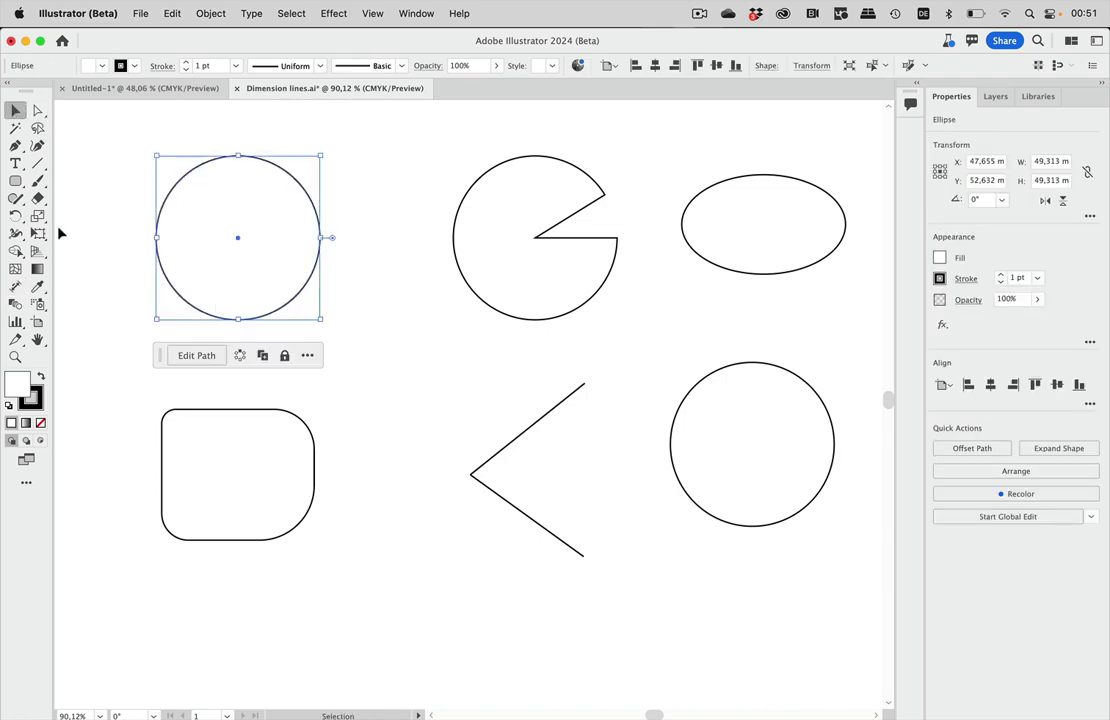
pyautogui.click(37, 233)
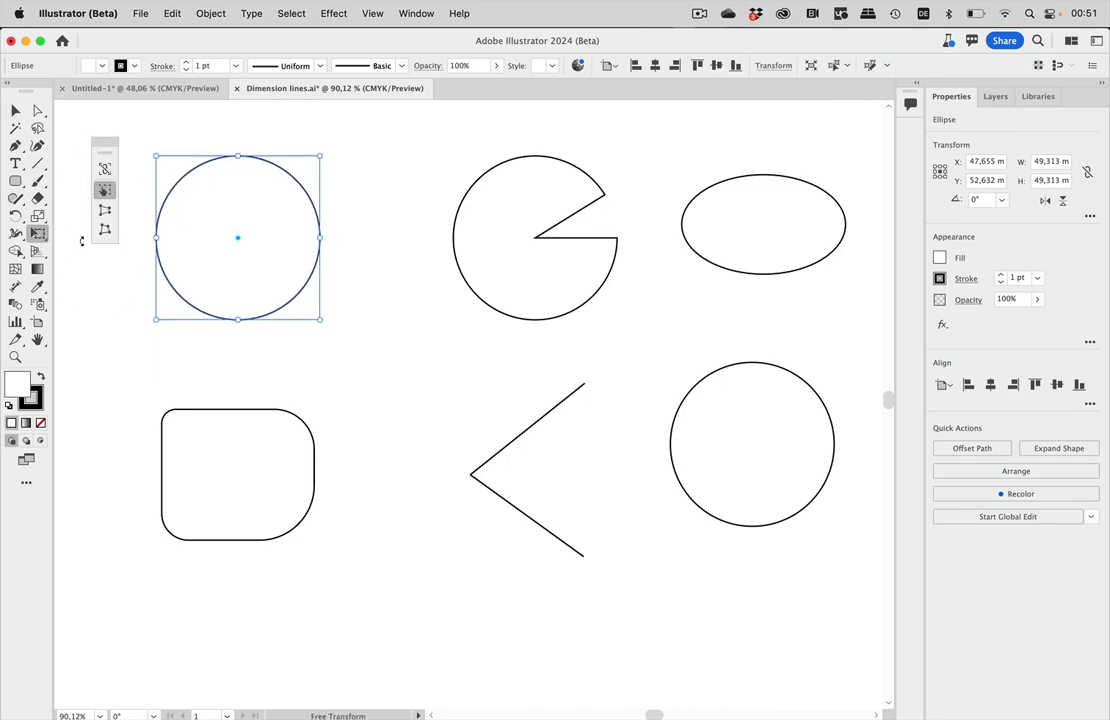
pyautogui.click(19, 287)
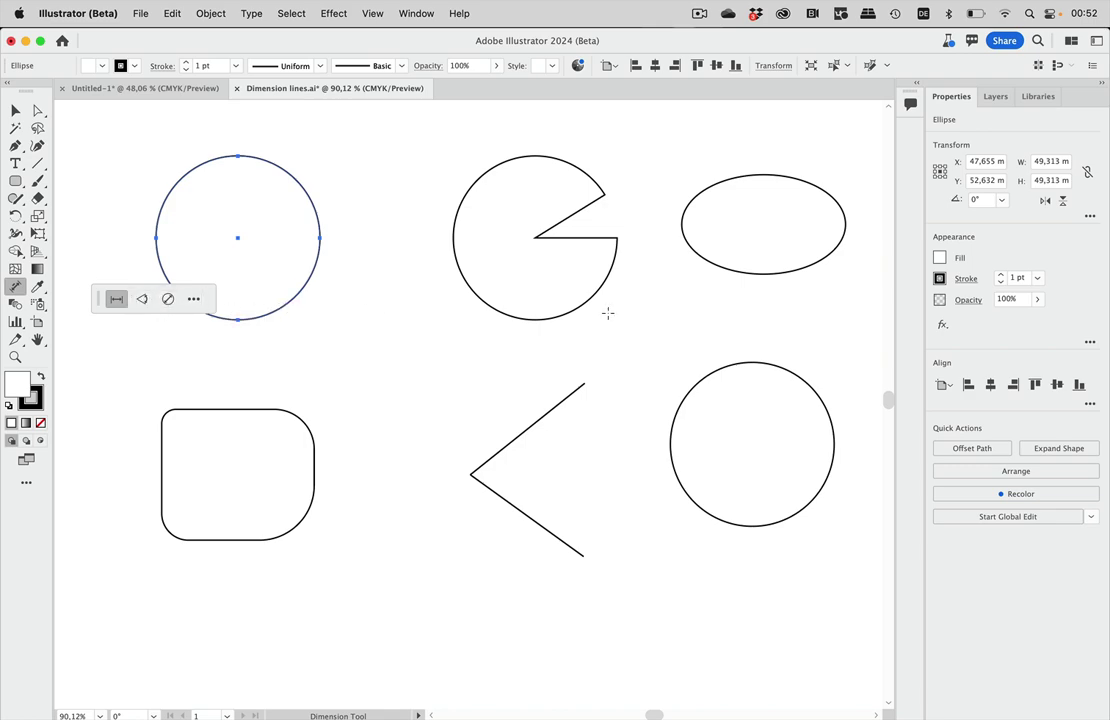
# - Review the Dimension Tool Options precision list, keep 0'-0', and cancel without changes
pyautogui.click(194, 299)
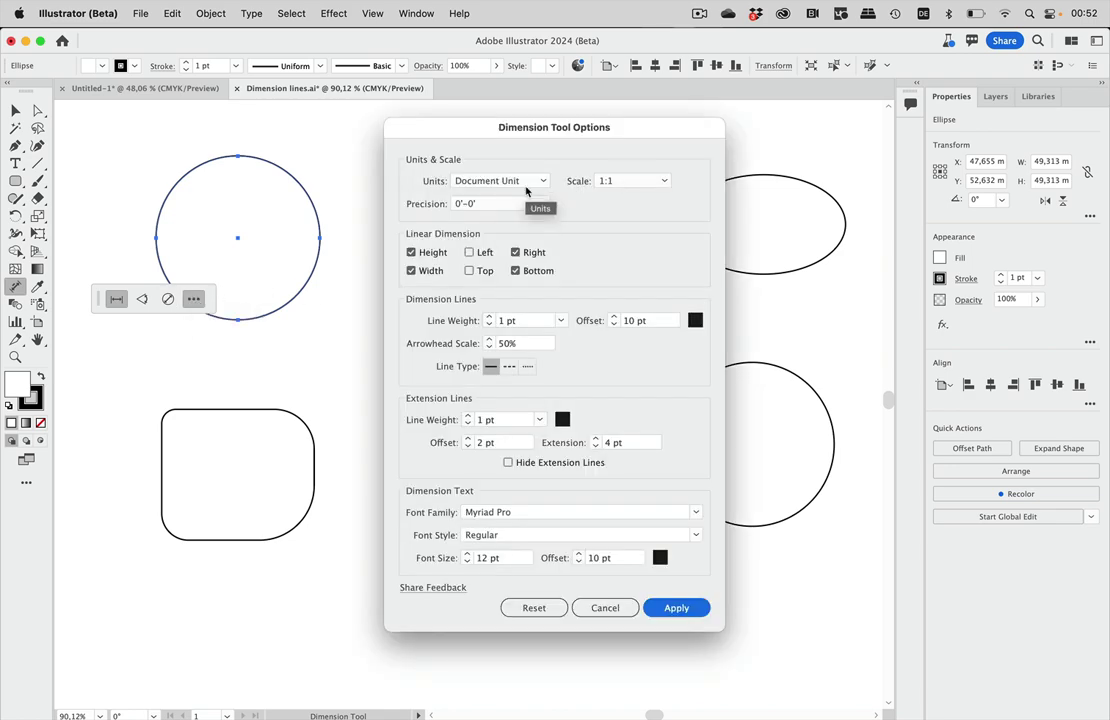
pyautogui.moveTo(518, 122); pyautogui.dragTo(559, 133)
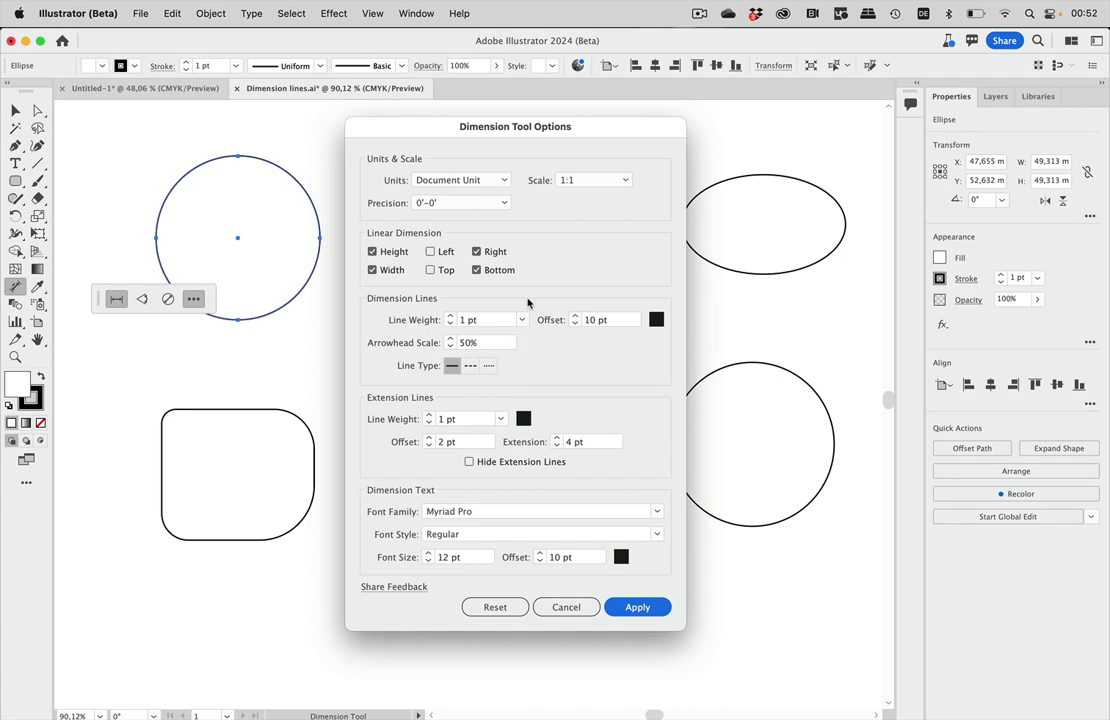
pyautogui.click(432, 202)
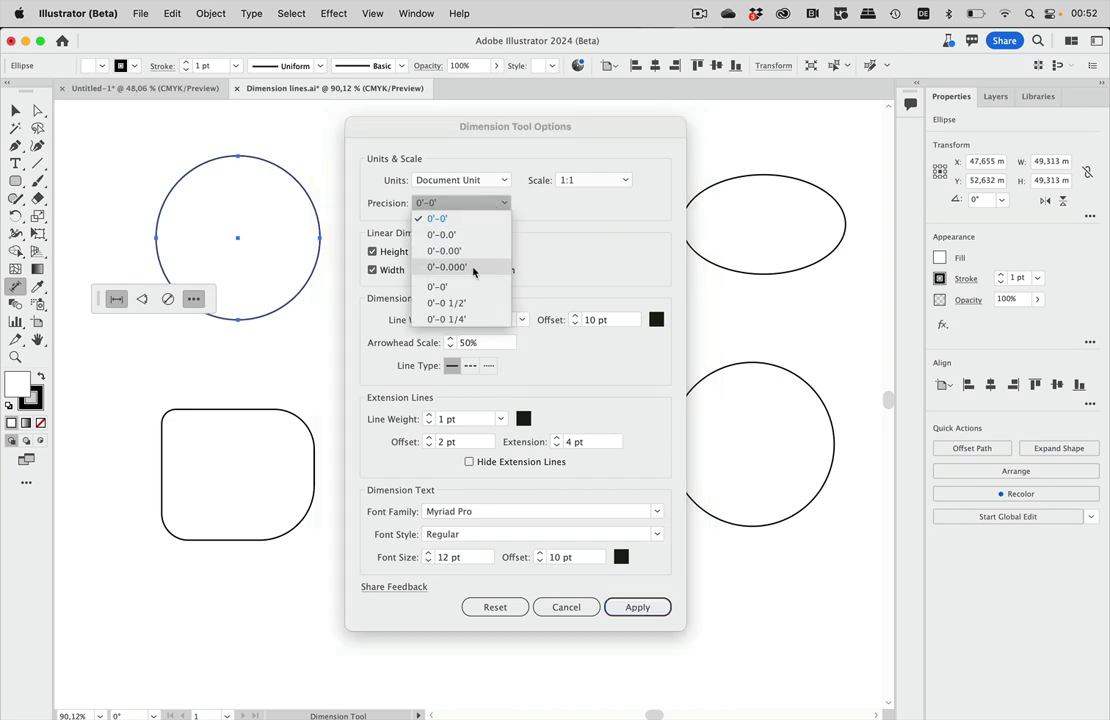
pyautogui.click(575, 219)
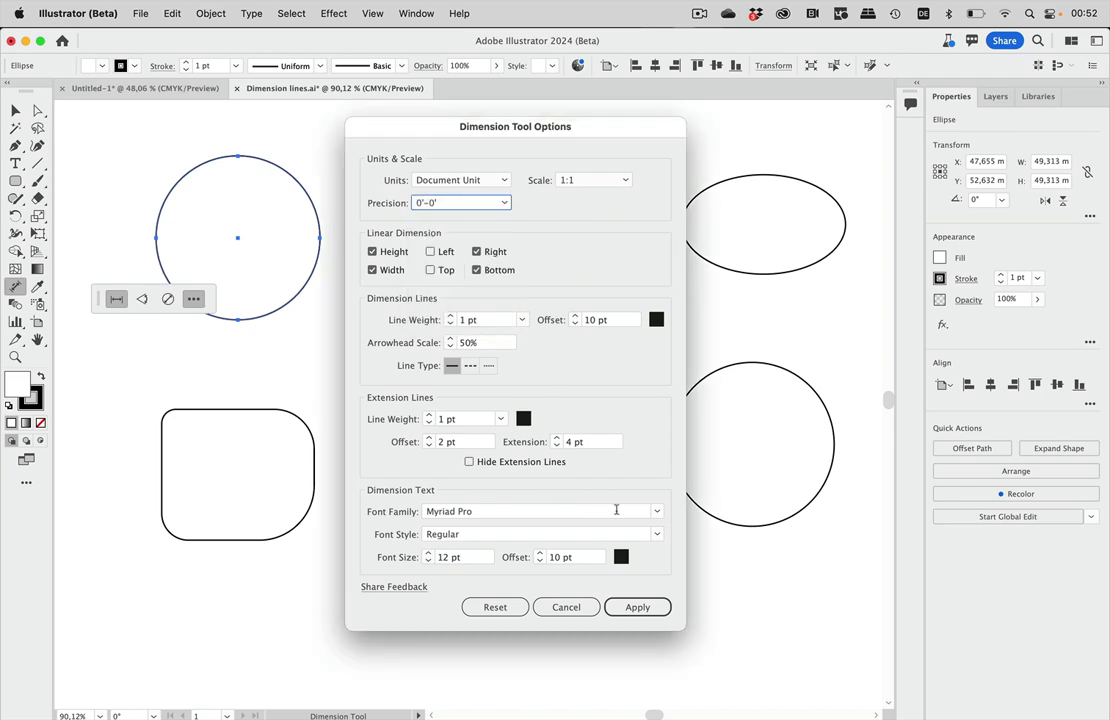
pyautogui.click(572, 609)
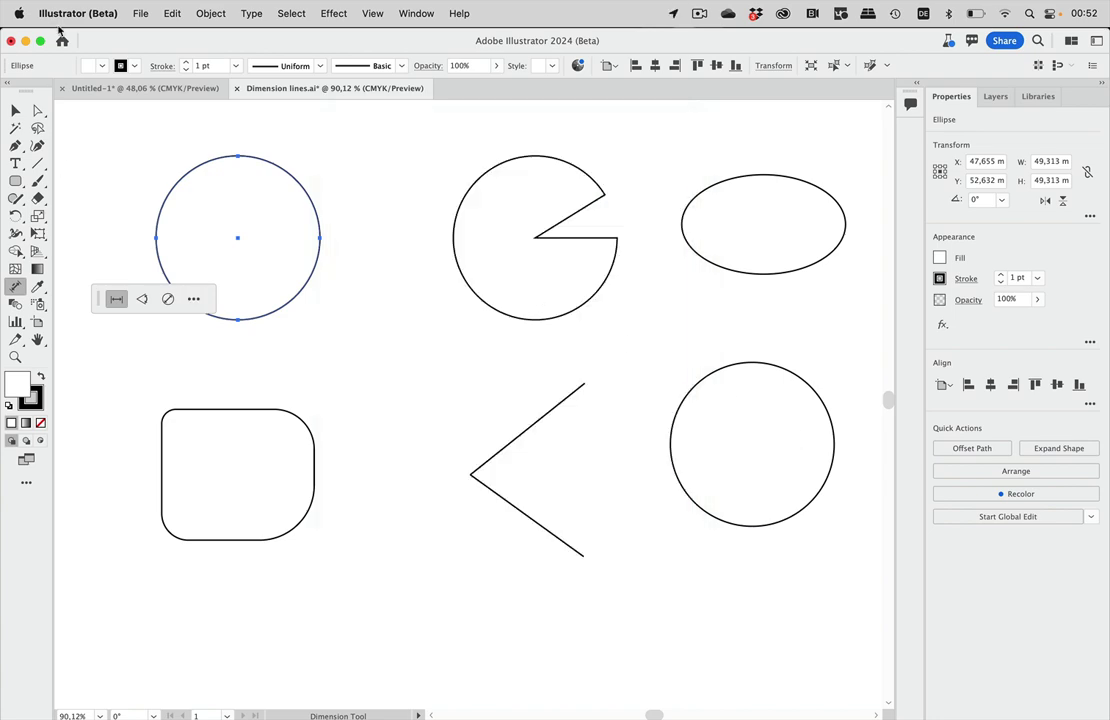
# - Deselect the circle, reactivate the Dimension tool in linear mode, and move its contextual bar lower
pyautogui.click(15, 110)
pyautogui.click(101, 138)
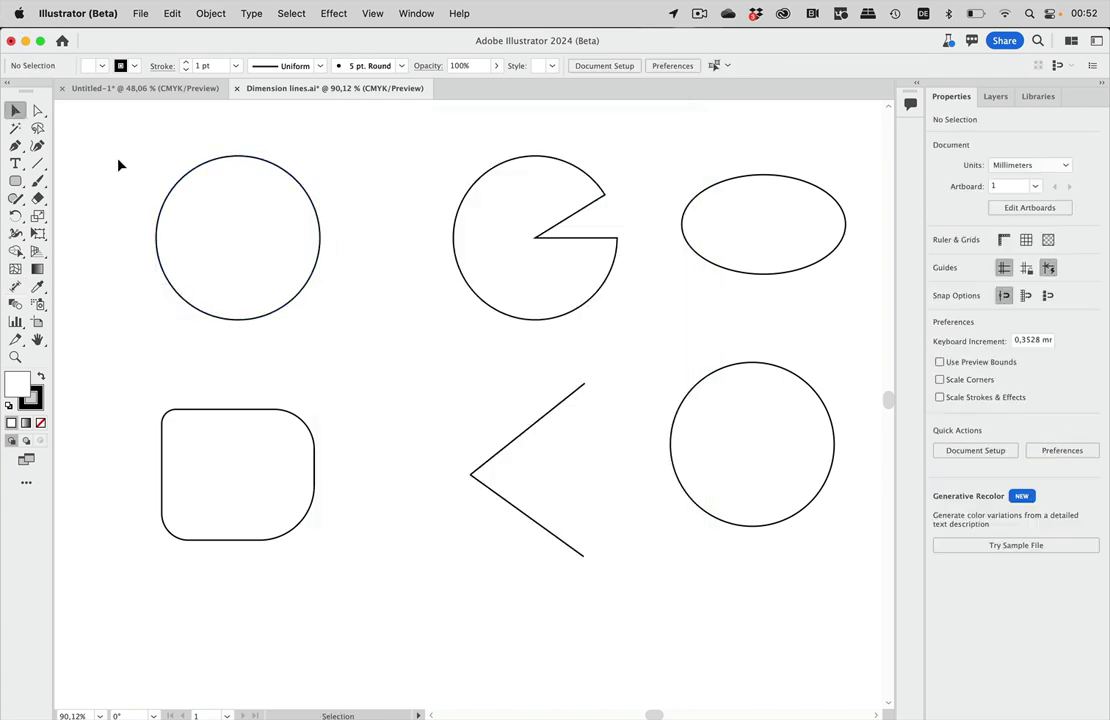
pyautogui.click(15, 286)
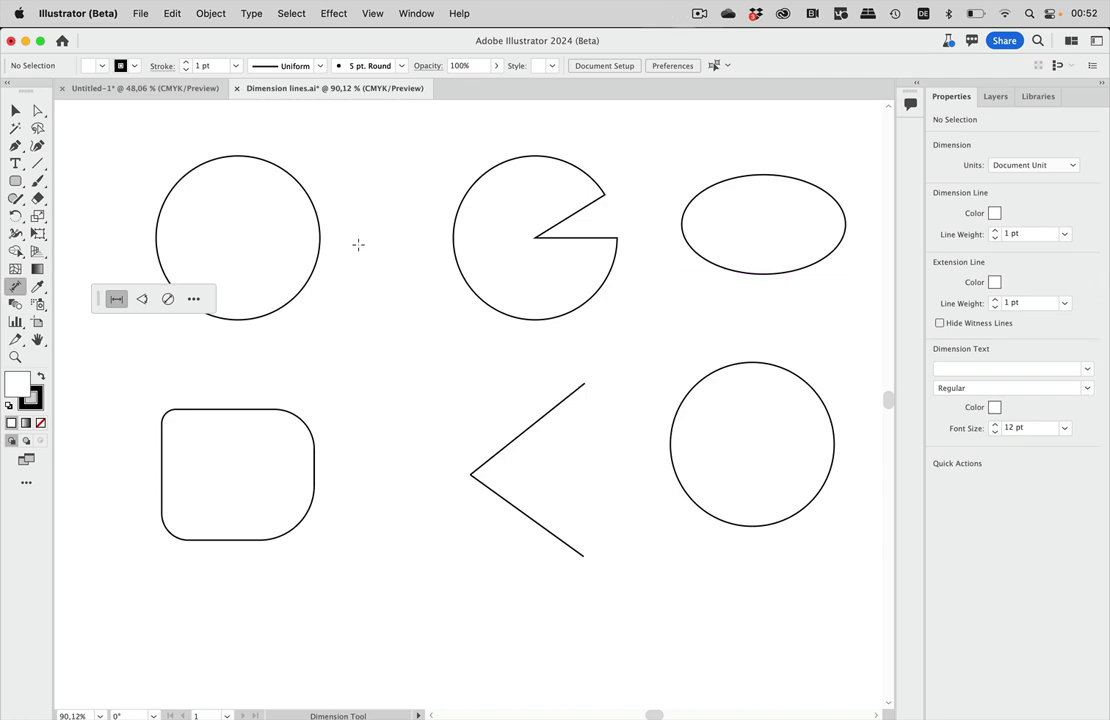
pyautogui.moveTo(99, 306); pyautogui.dragTo(94, 380)
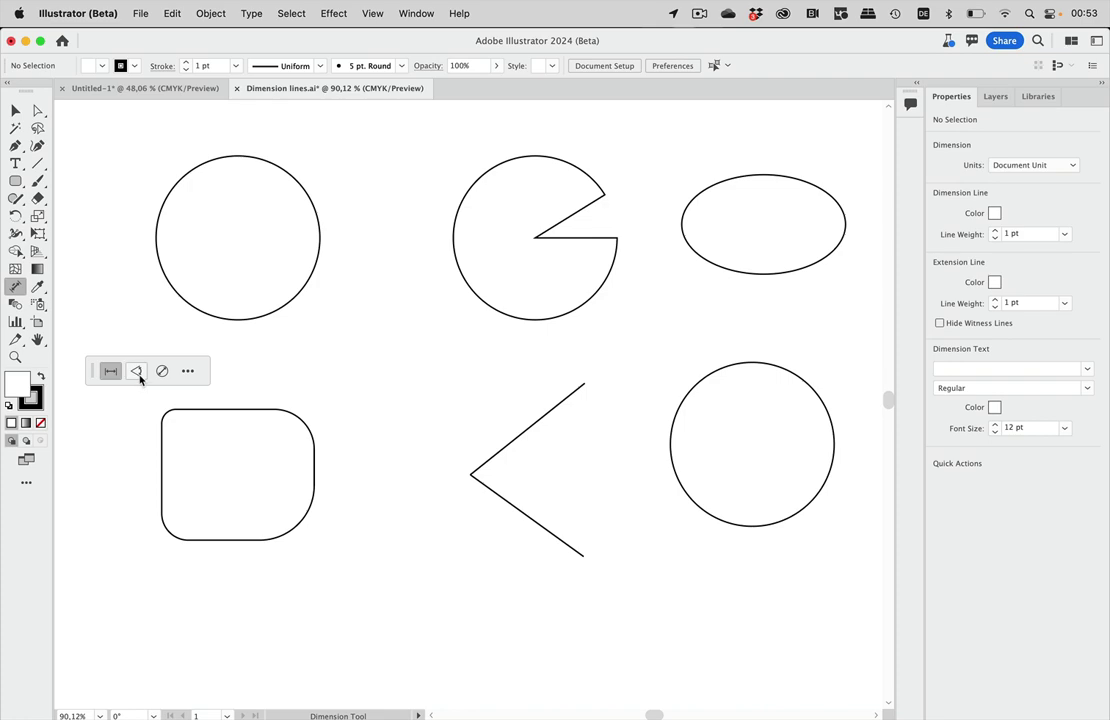
# - Measure the chevron's opening with a 74° Angle dimension between its two lines
pyautogui.click(138, 373)
pyautogui.moveTo(517, 437); pyautogui.dragTo(574, 463)
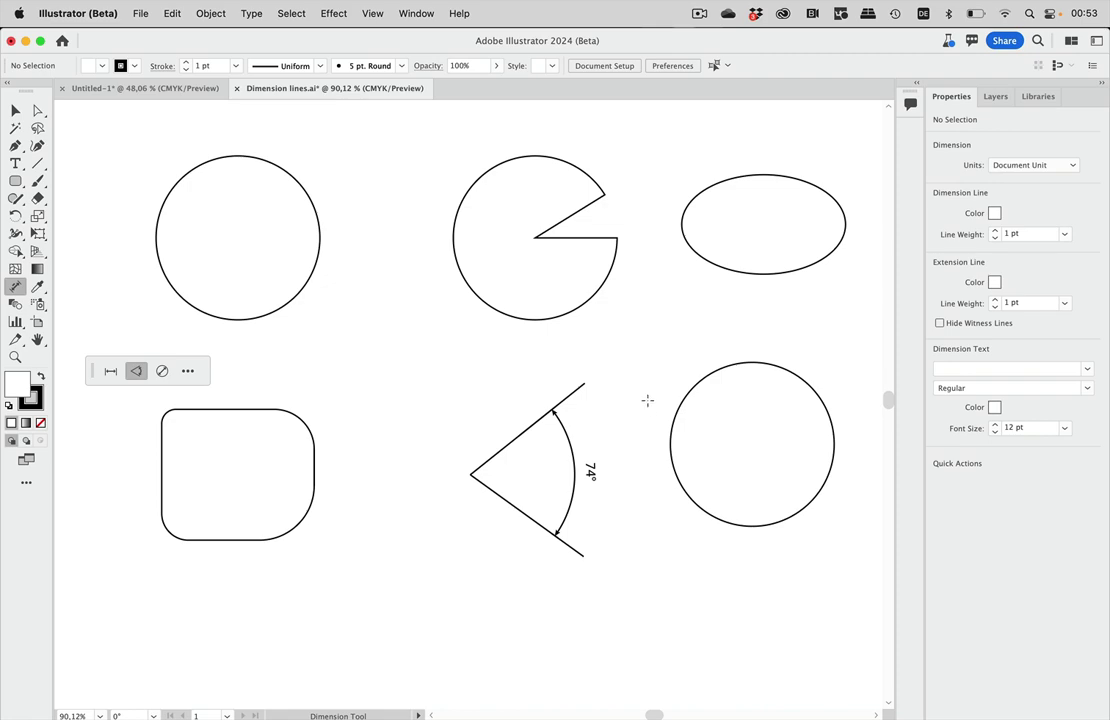
# - With Radial Dimension, mark the top-left circle's 25 mm radius and 49 mm diameter
pyautogui.click(163, 372)
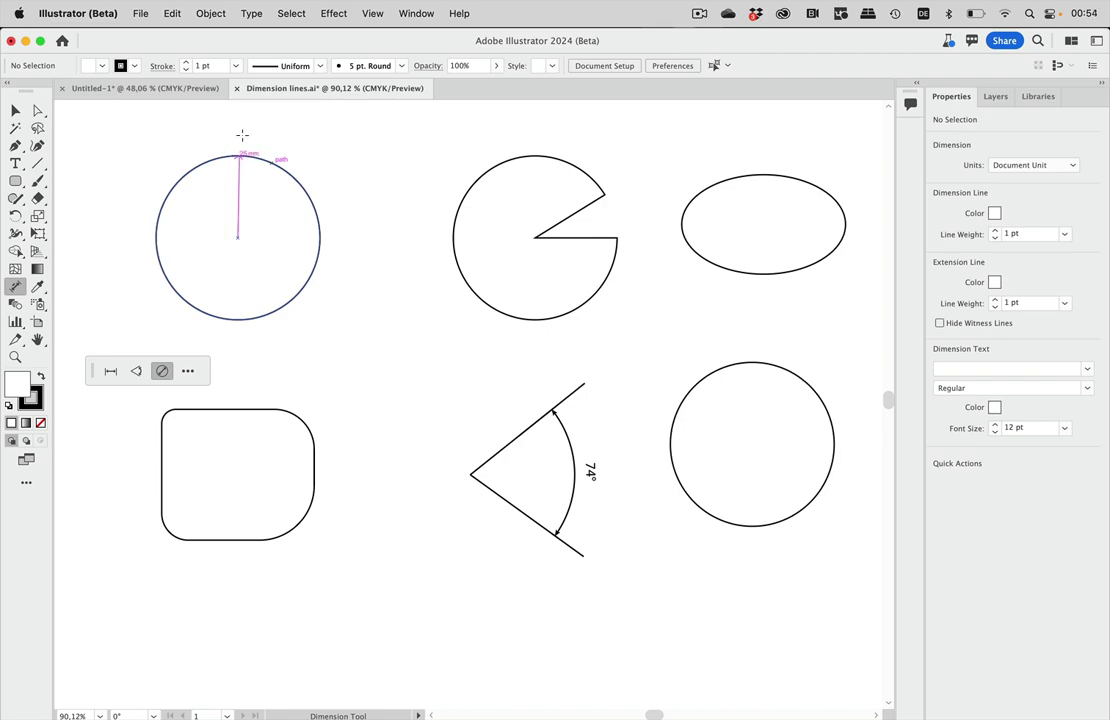
pyautogui.click(321, 174)
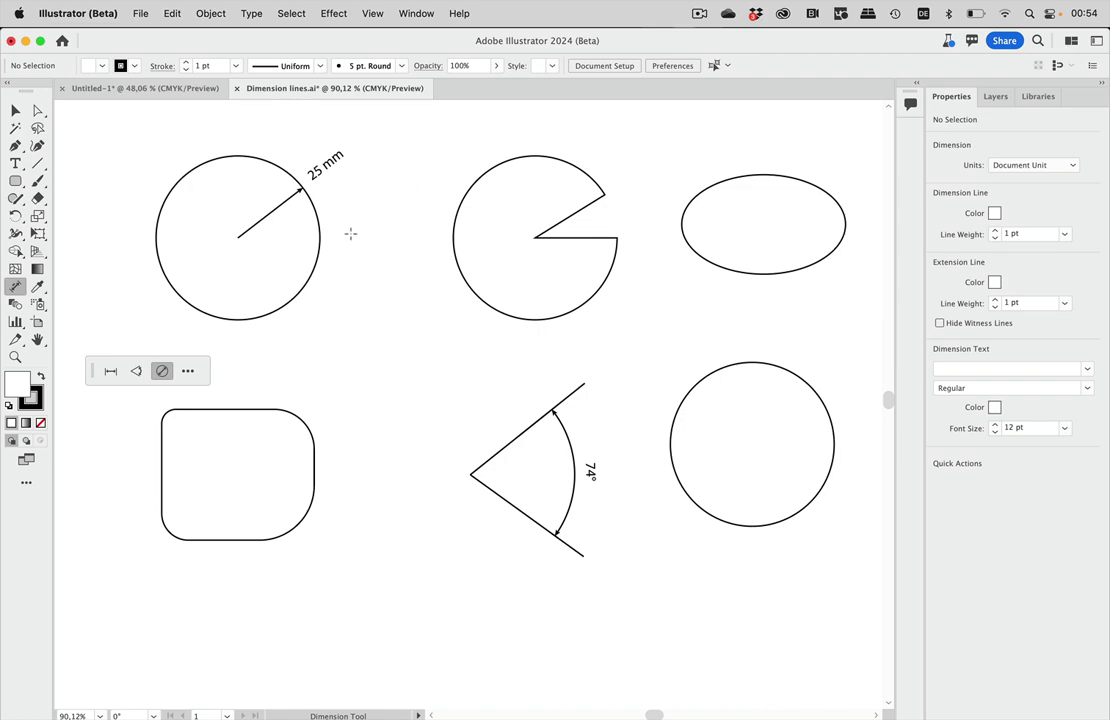
pyautogui.click(289, 277)
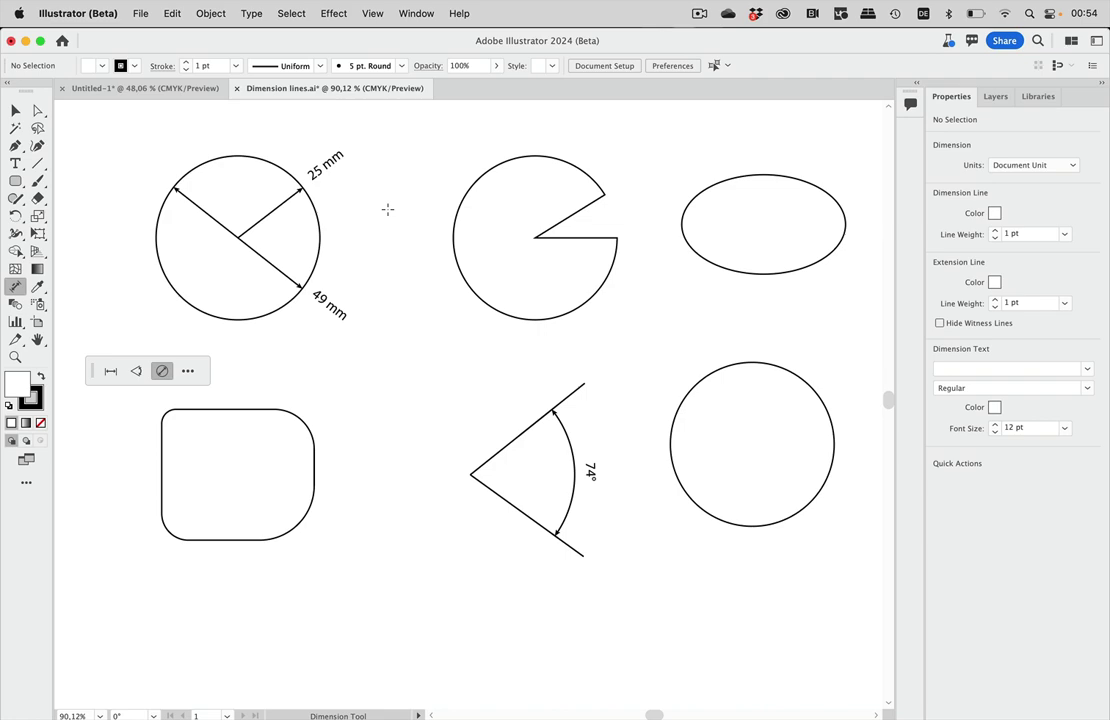
# - Dimension the pie shape's arc and the lower-right circle's edge, each with a 25 mm radius
pyautogui.click(590, 176)
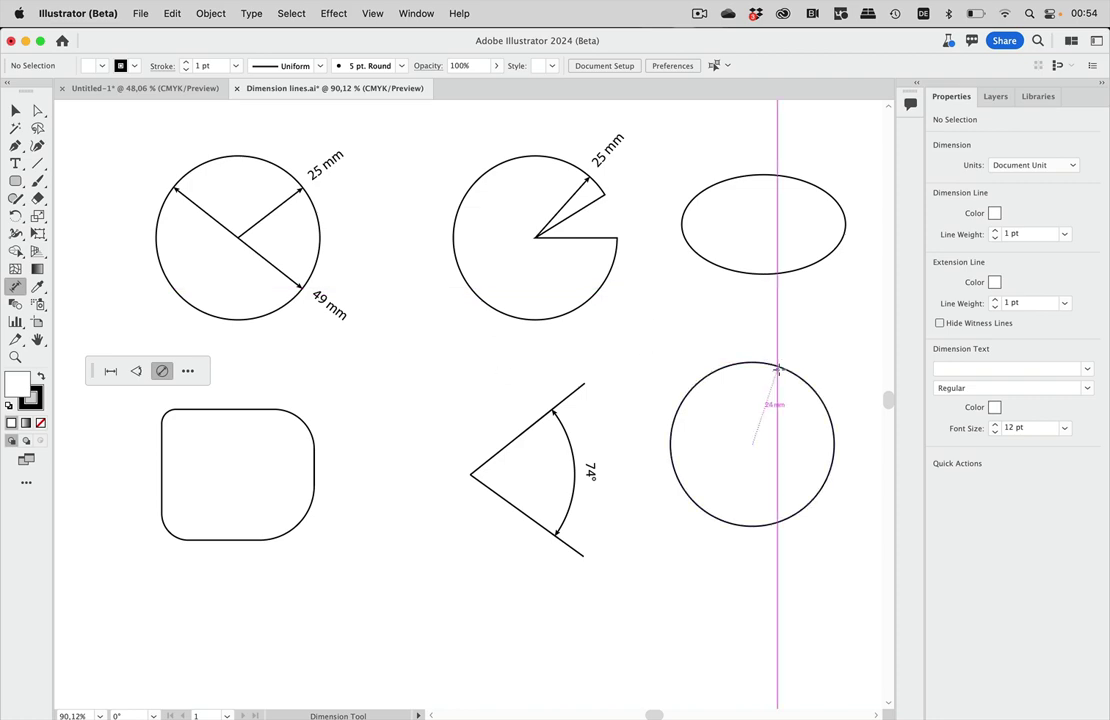
pyautogui.moveTo(778, 370); pyautogui.dragTo(791, 357)
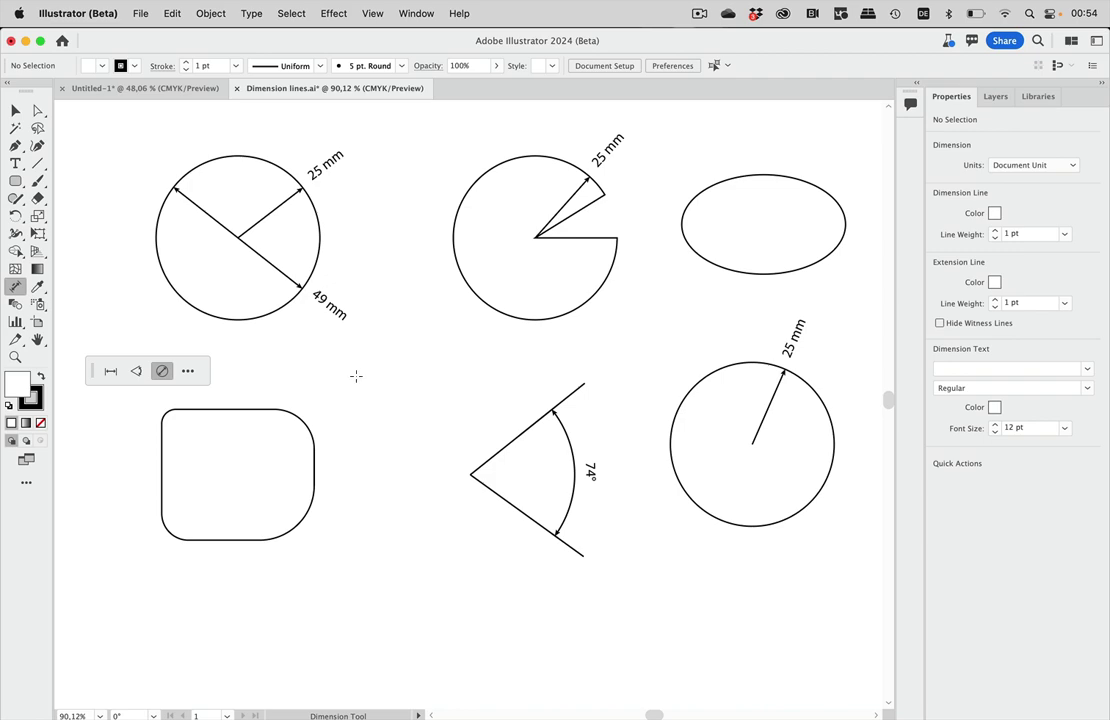
# - Replace the mistaken 24 mm radius dimension with a 12 mm label on the top-right corner
pyautogui.click(300, 424)
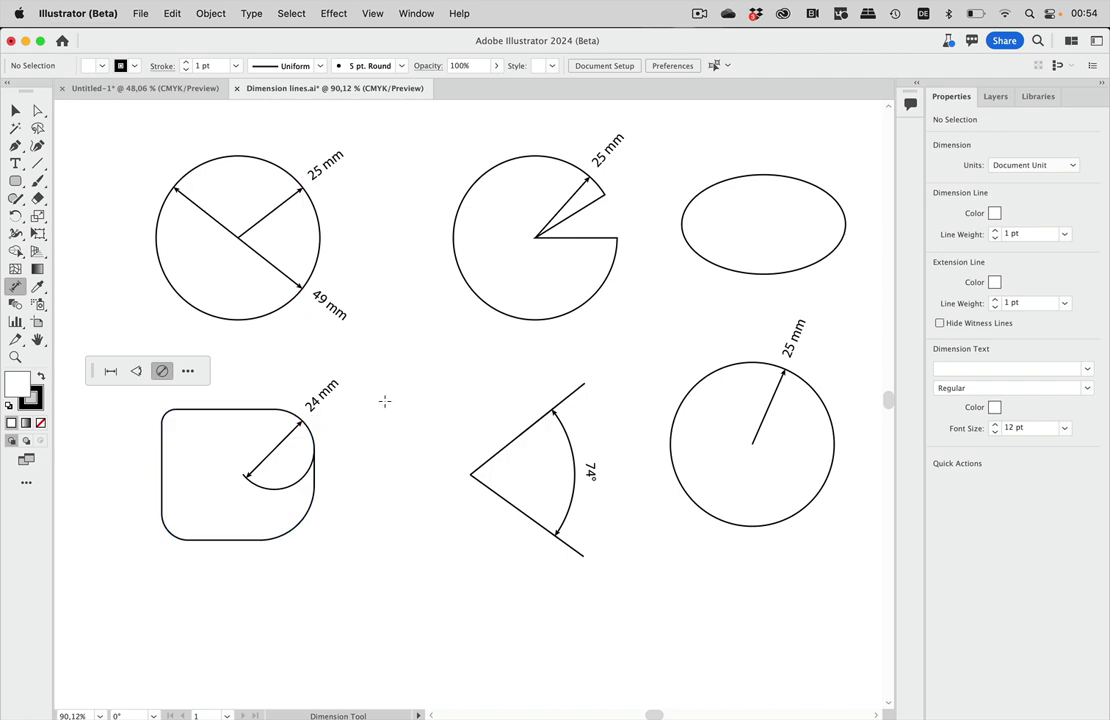
pyautogui.press('super+z')
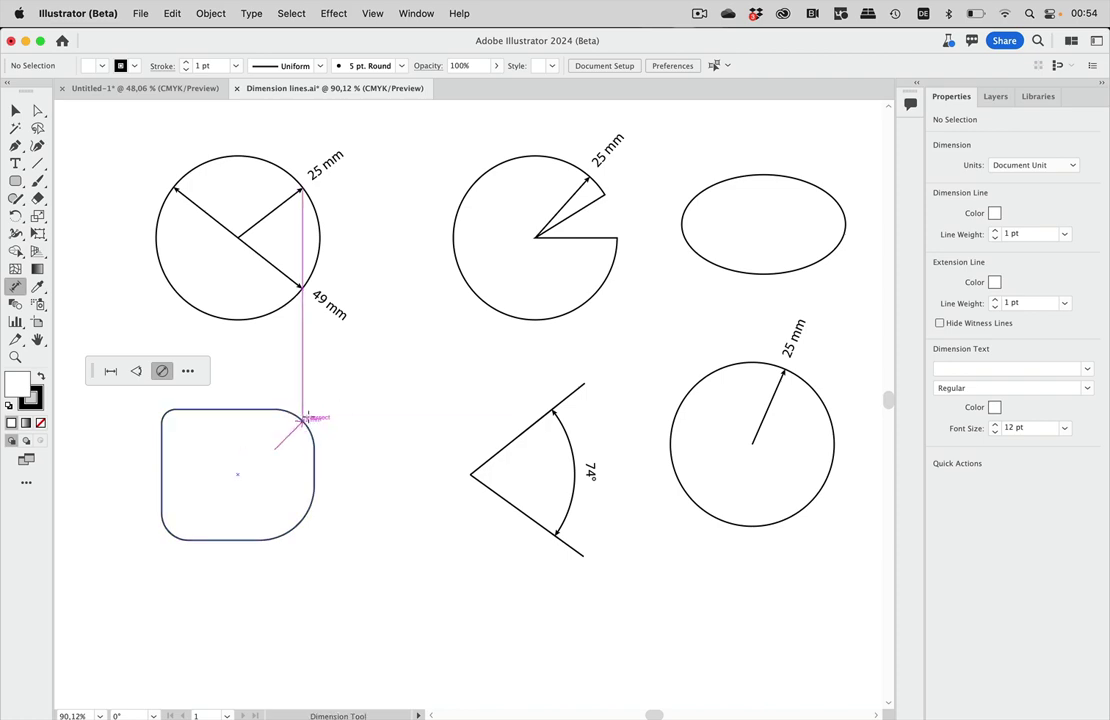
pyautogui.click(304, 418)
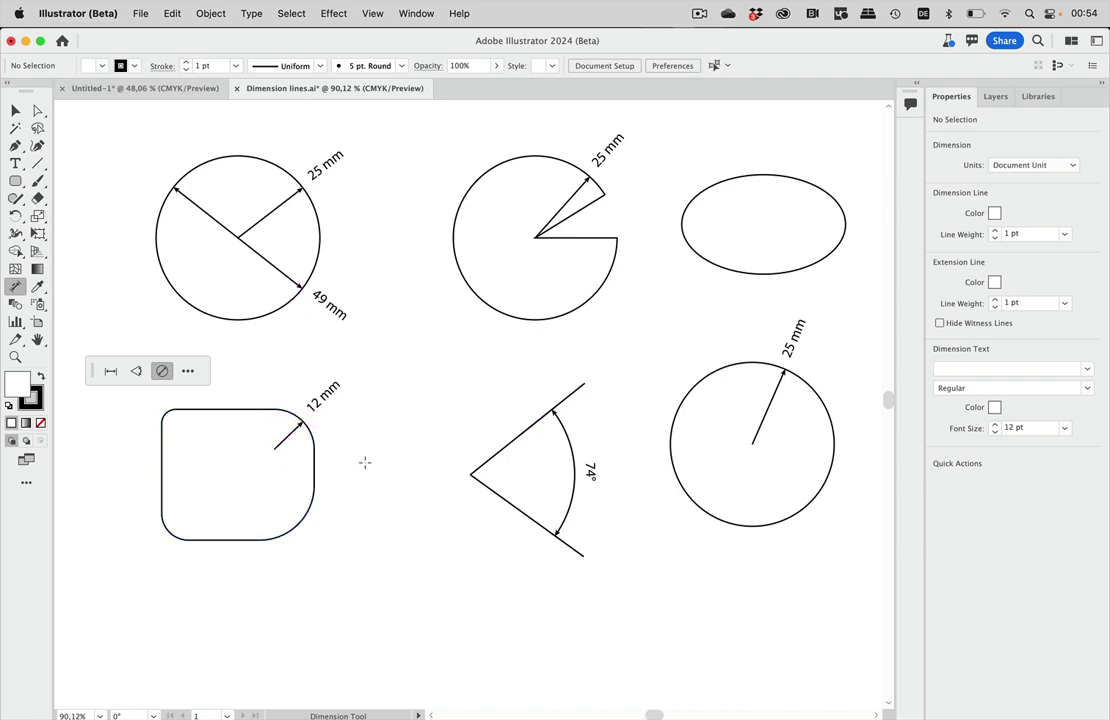
# - Add 16, 8 and 4 mm radius labels to the bottom-right, bottom-left and top-left corners
pyautogui.click(293, 522)
pyautogui.click(297, 567)
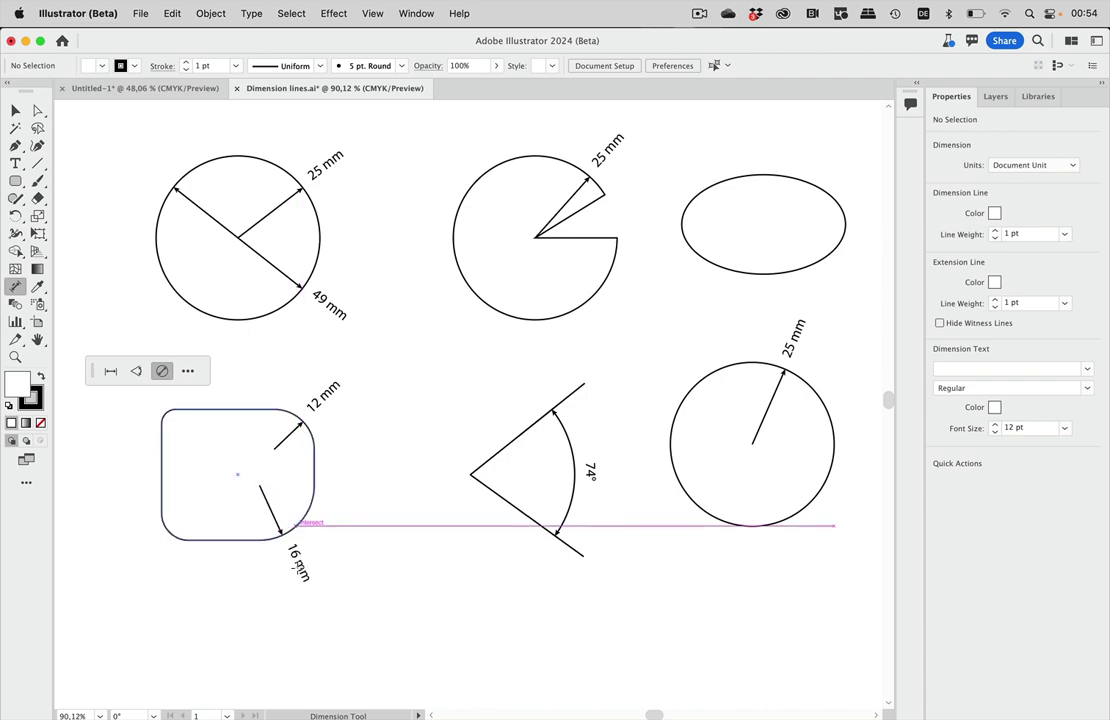
pyautogui.click(154, 549)
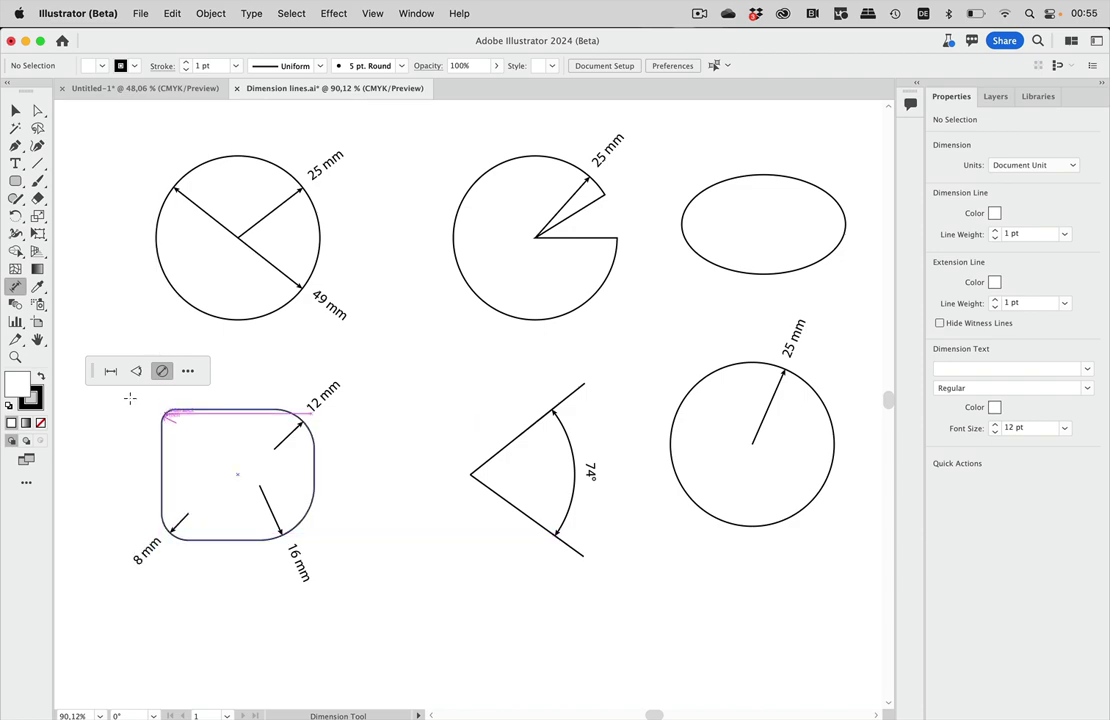
pyautogui.click(115, 347)
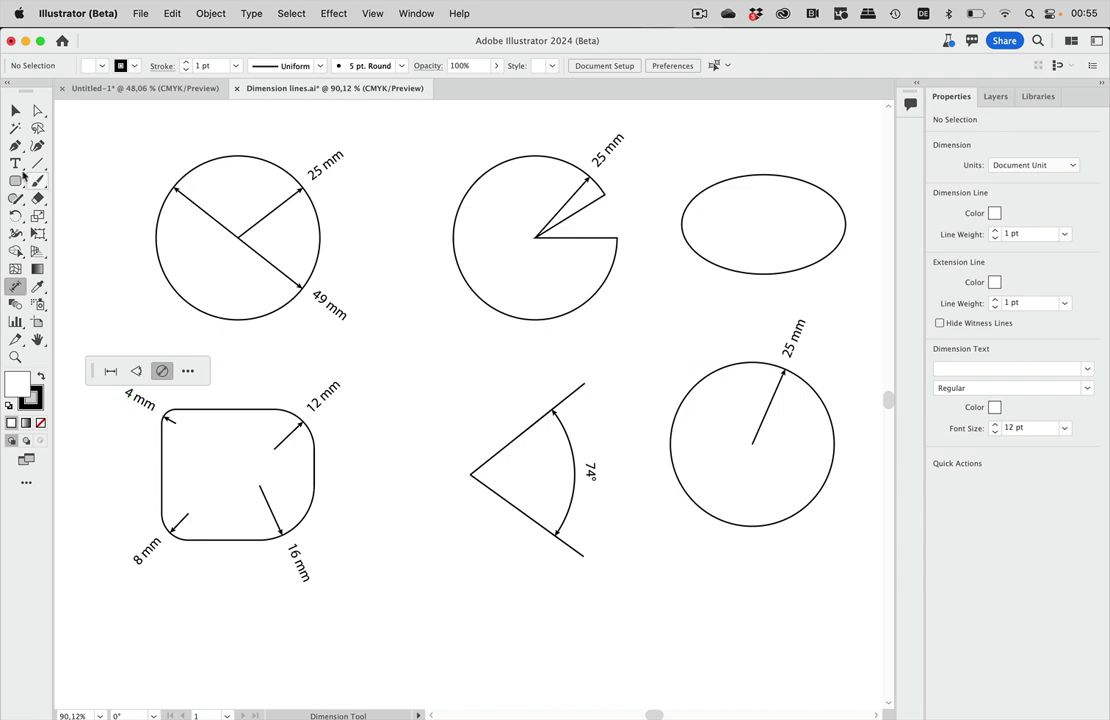
pyautogui.click(15, 111)
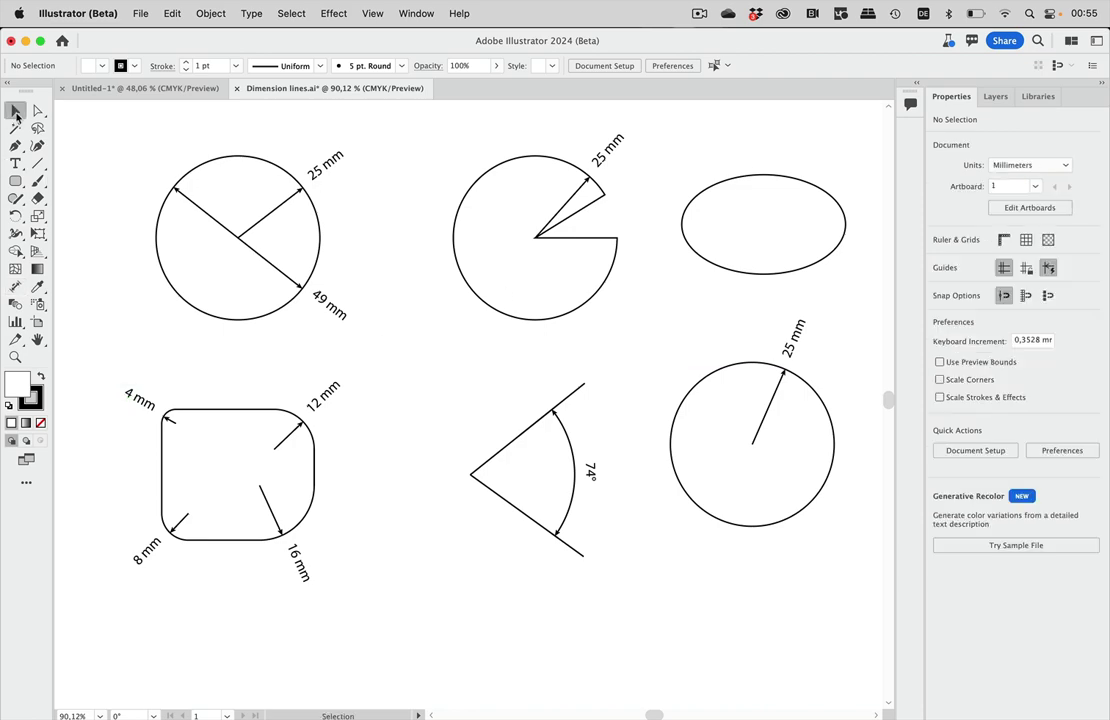
pyautogui.click(236, 410)
pyautogui.click(765, 66)
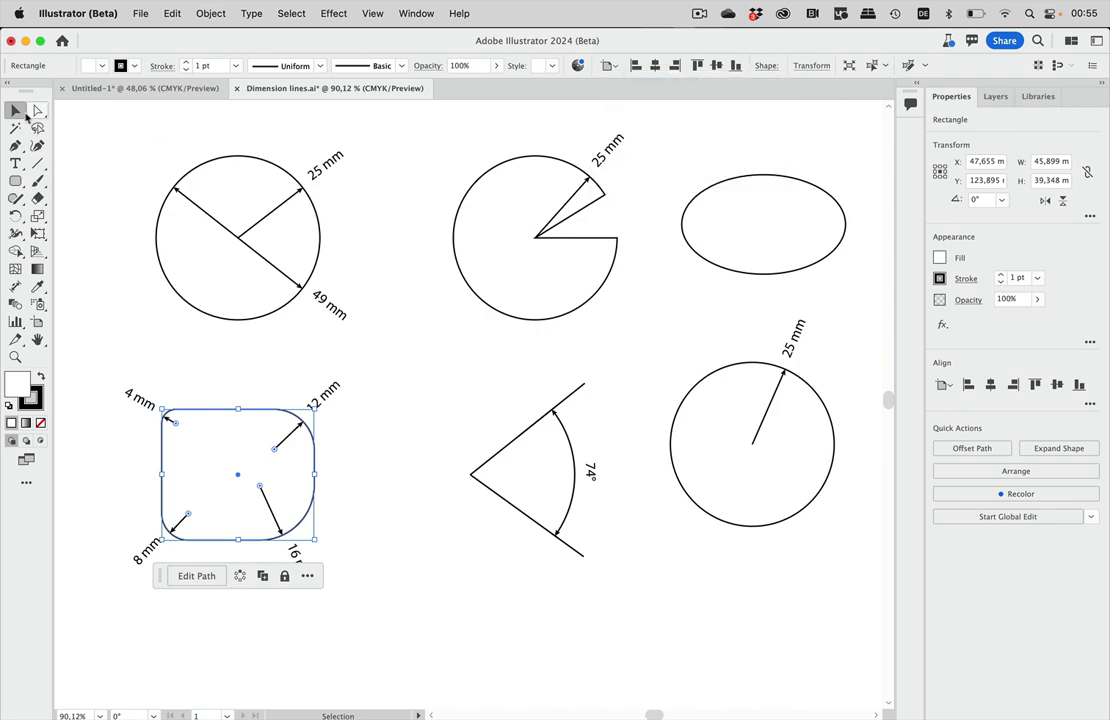
pyautogui.click(83, 209)
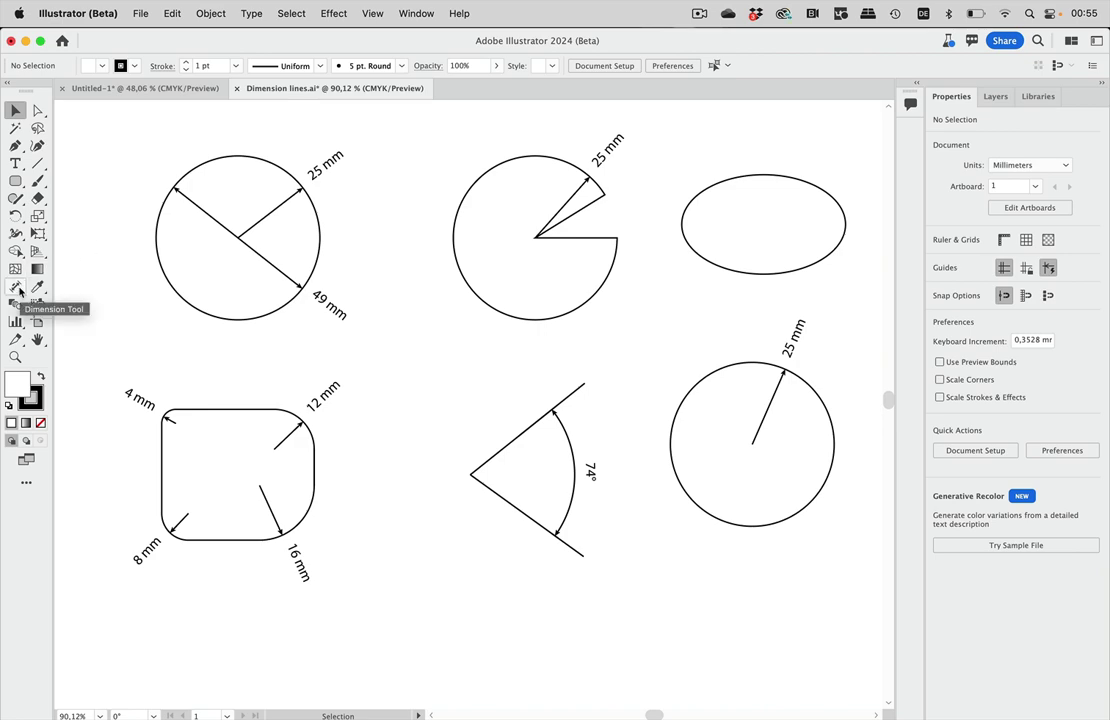
pyautogui.click(15, 286)
pyautogui.click(15, 110)
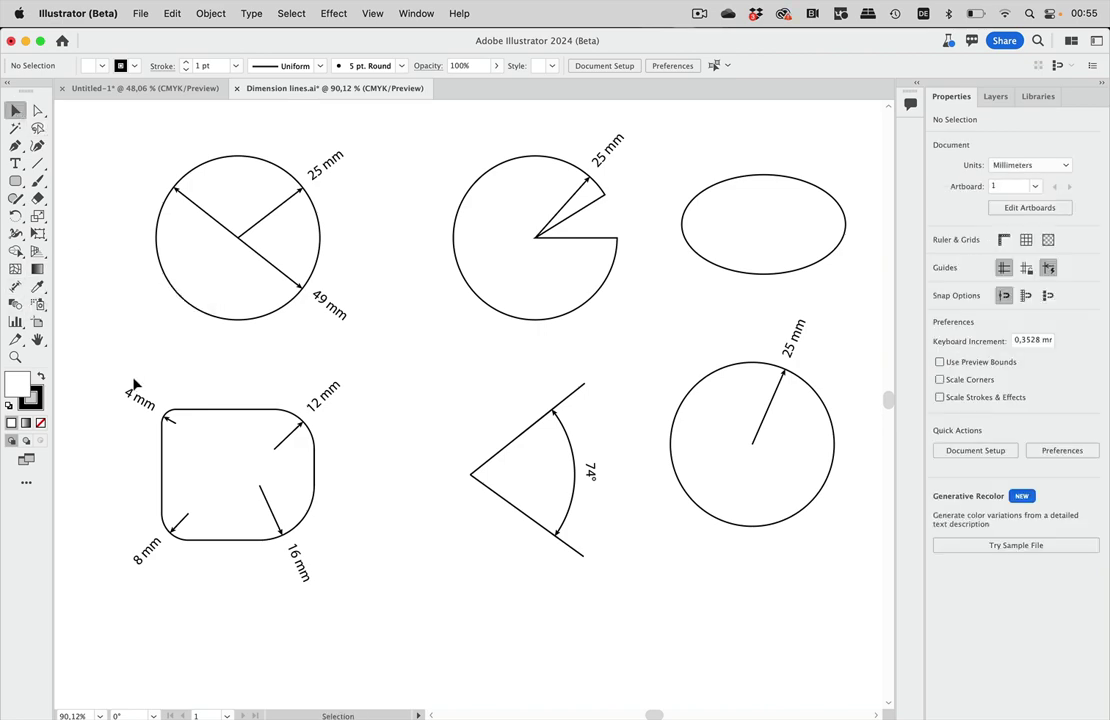
pyautogui.click(137, 395)
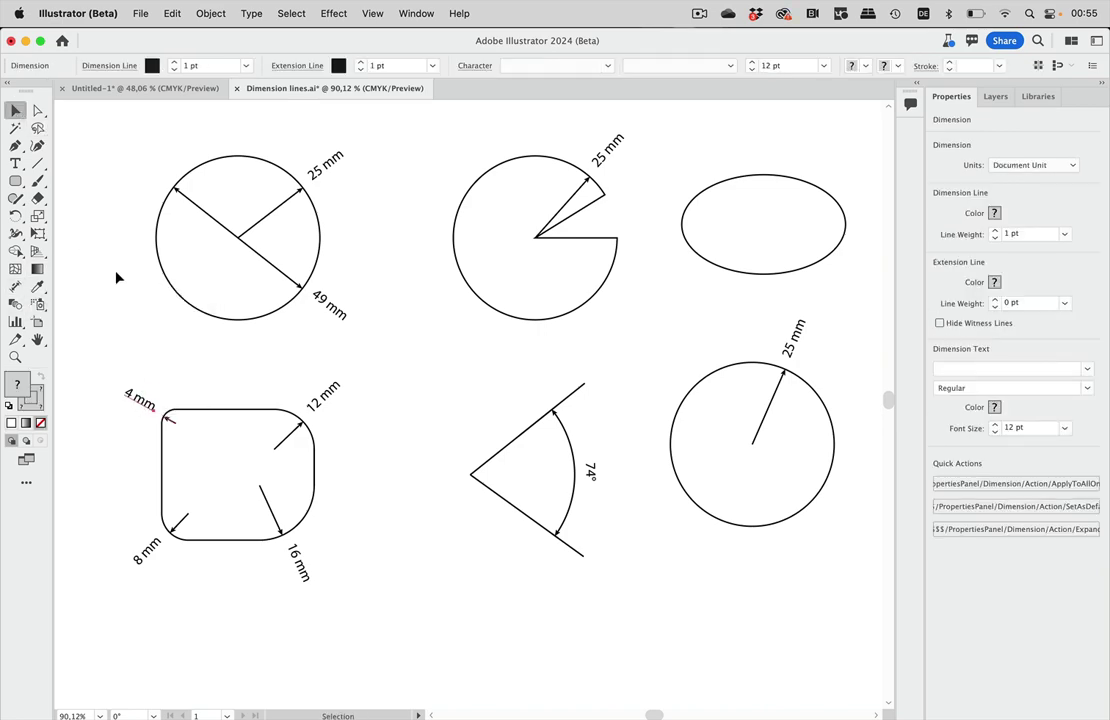
pyautogui.click(15, 286)
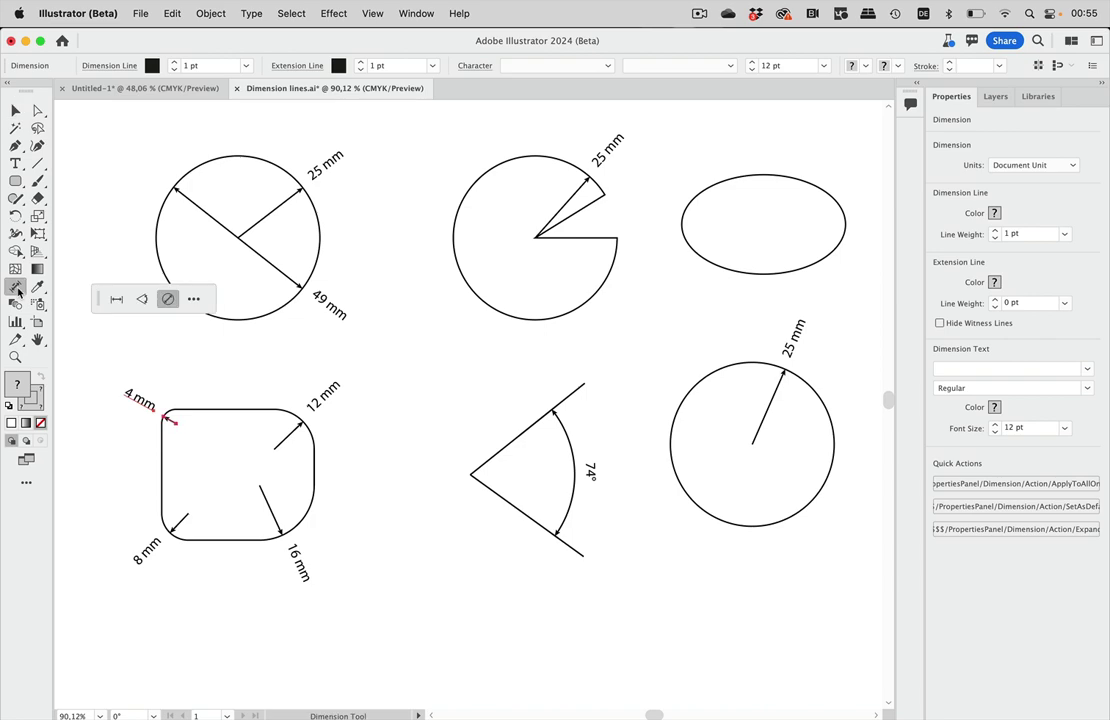
# - Set dimension precision to the 0'-0.000' decimal format and apply it to every dimension on the canvas
pyautogui.click(167, 298)
pyautogui.click(505, 204)
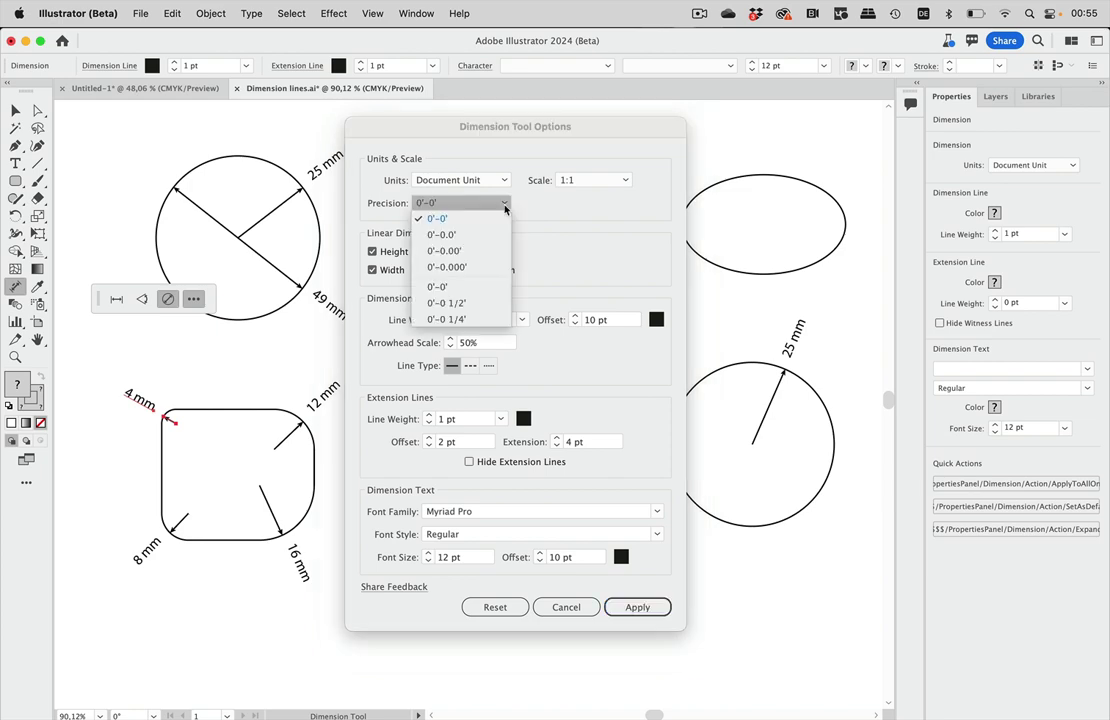
pyautogui.click(470, 266)
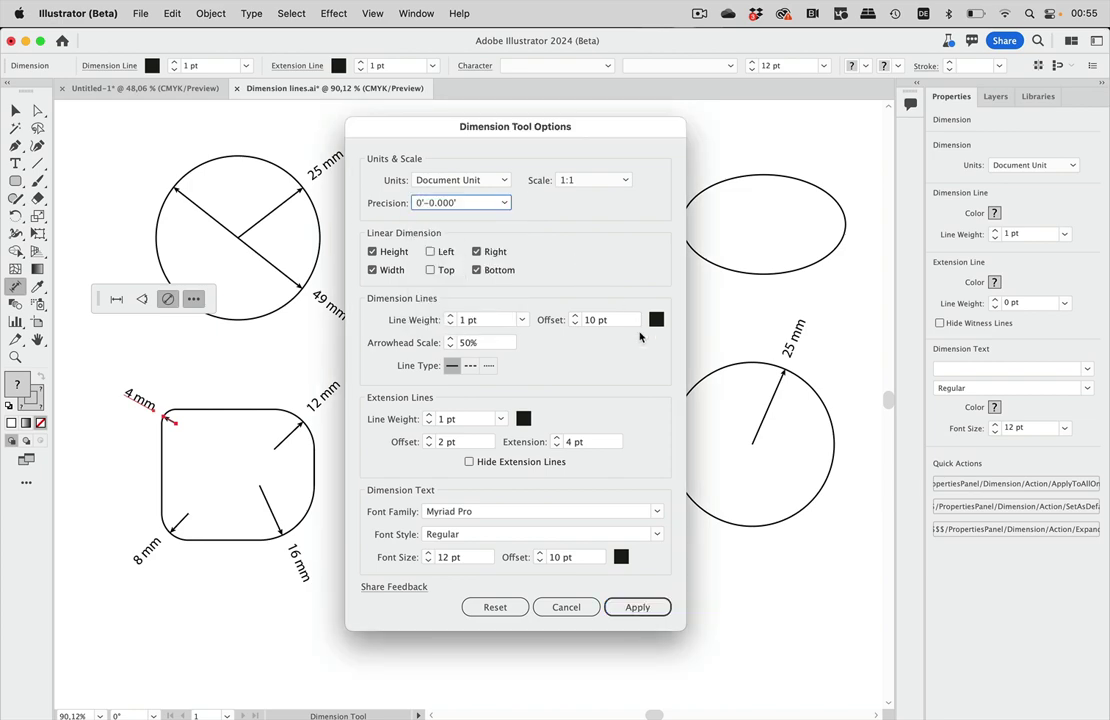
pyautogui.click(637, 607)
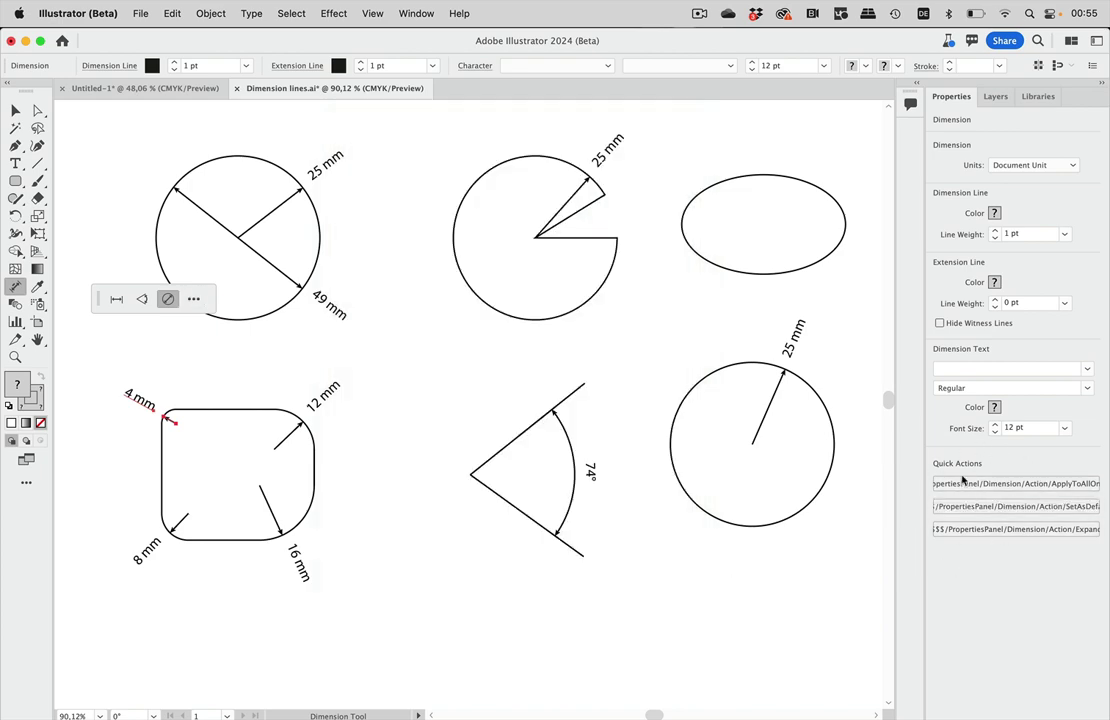
pyautogui.click(1070, 485)
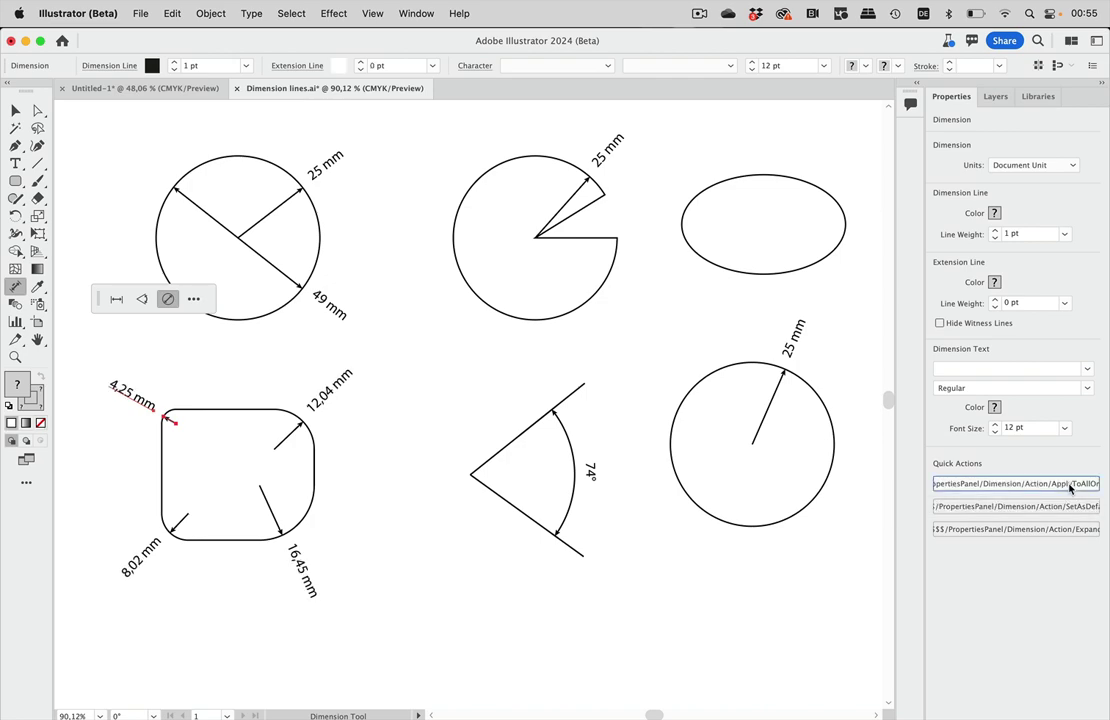